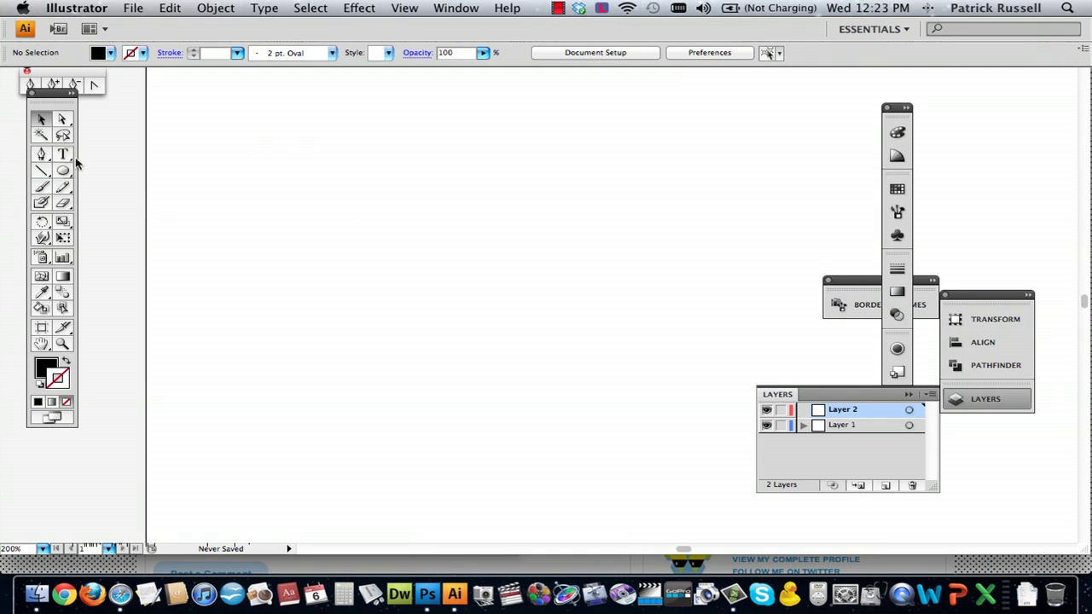
- With the Pen tool, delete a trial straight path and start a new curved path
left_click(42, 158)
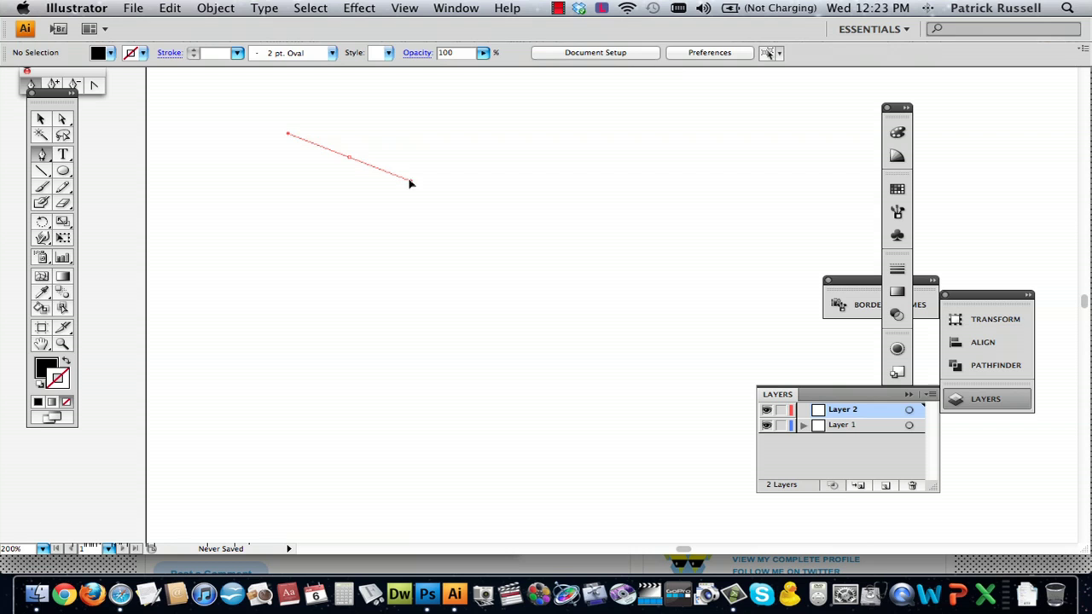
key("Delete")
left_click(359, 157)
left_click_drag(436, 201, 435, 241)
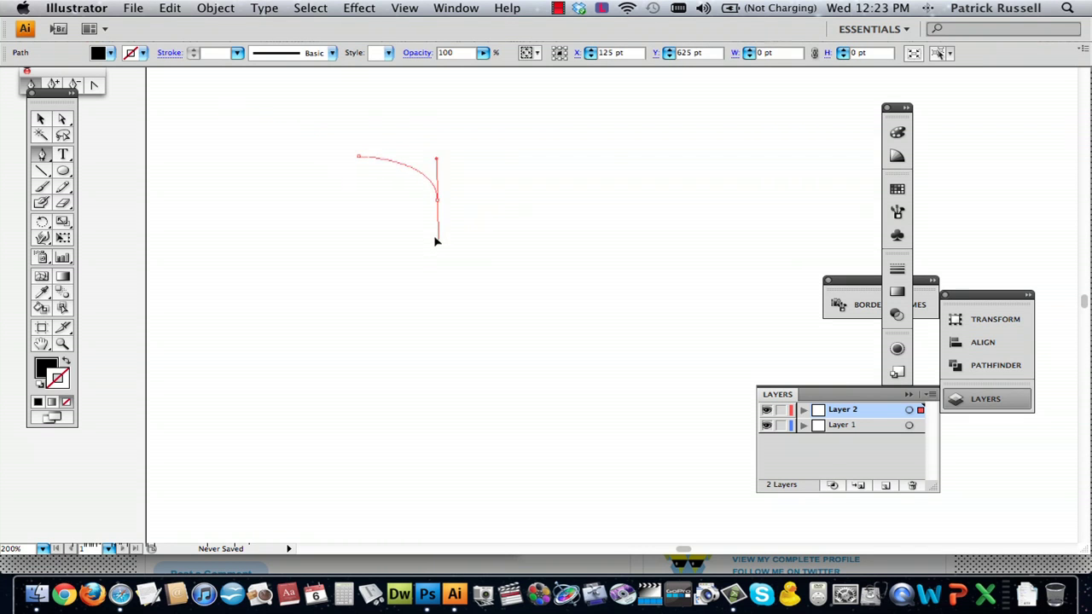
- Undo the curved trial path, then swap colours to no fill and a black 1 pt stroke
key("super+z")
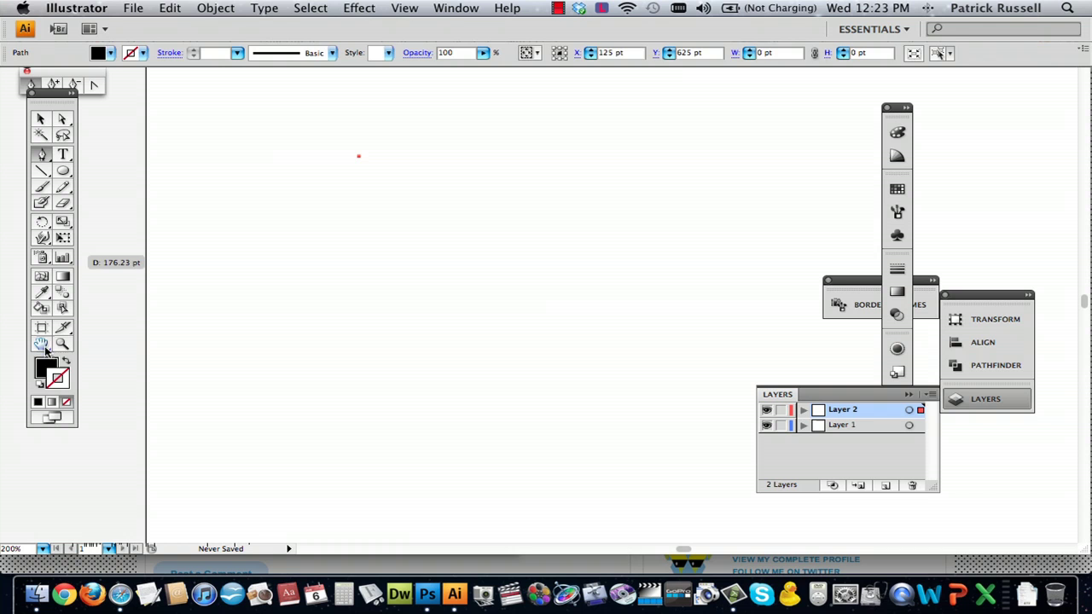
key("super+z")
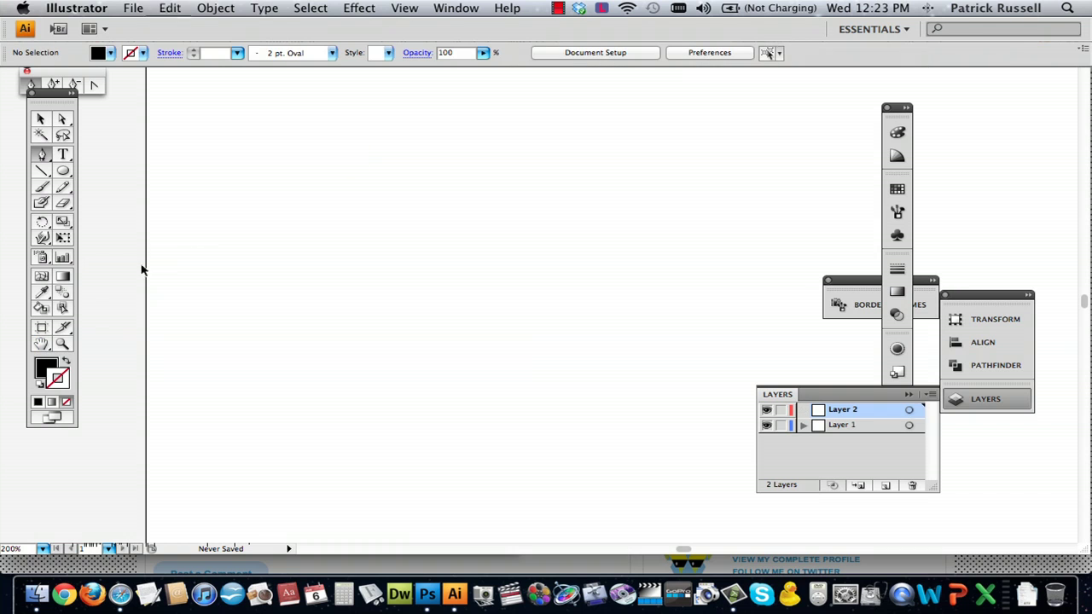
left_click(66, 363)
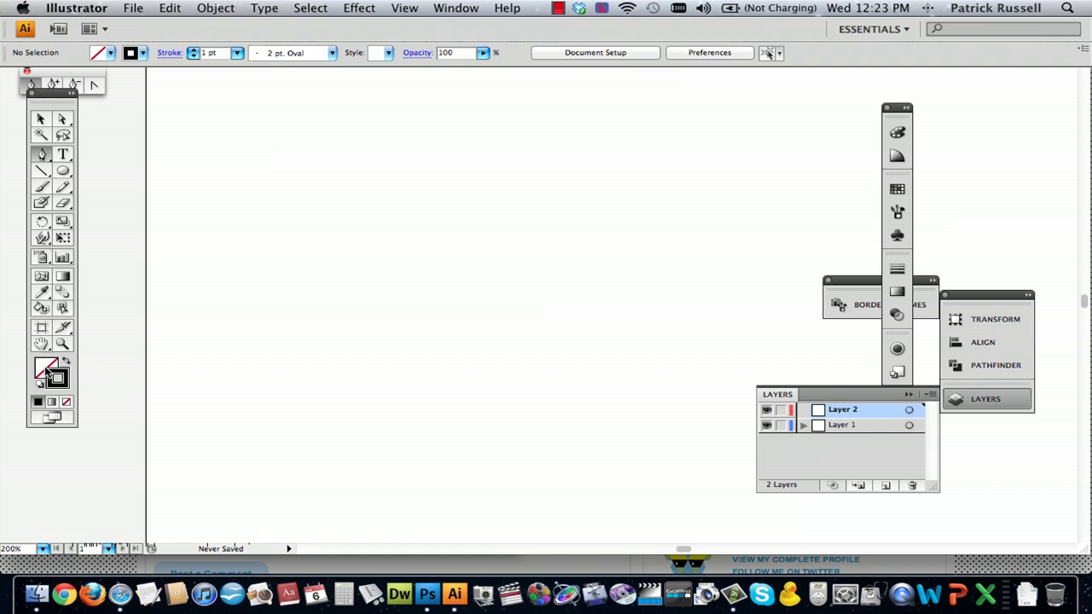
- In the Color panel, set the fill to solid black and back to none, then bring the stroke forward
left_click(48, 376)
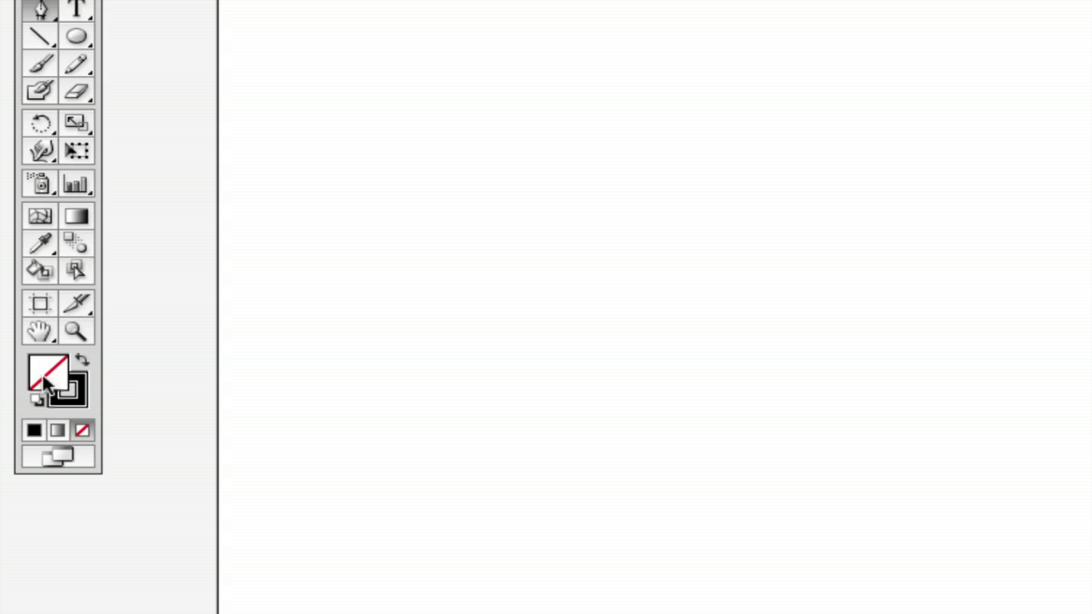
left_click(32, 432)
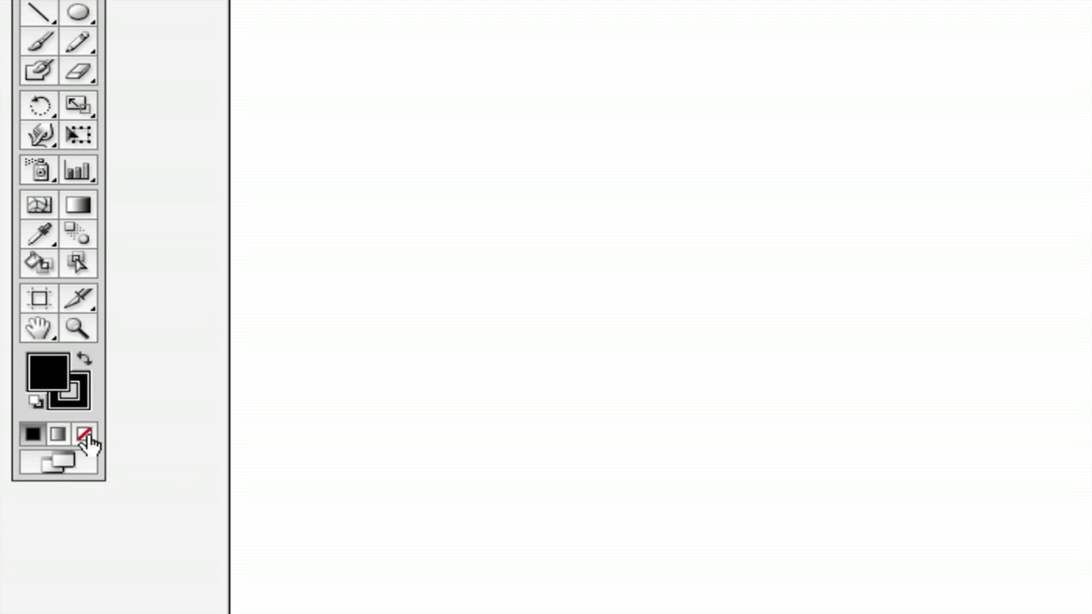
left_click(88, 436)
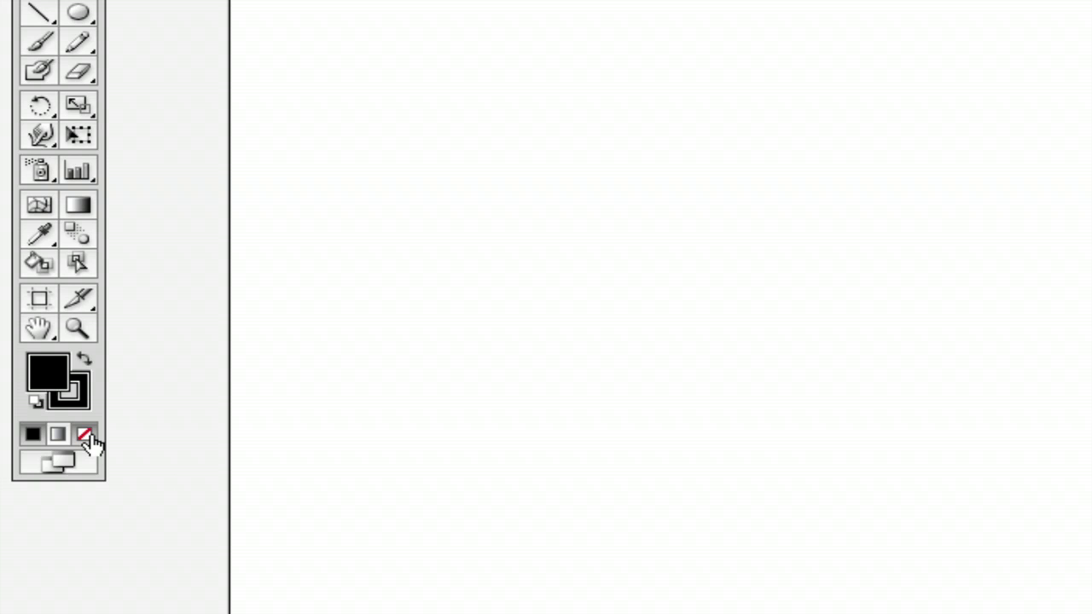
left_click(82, 388)
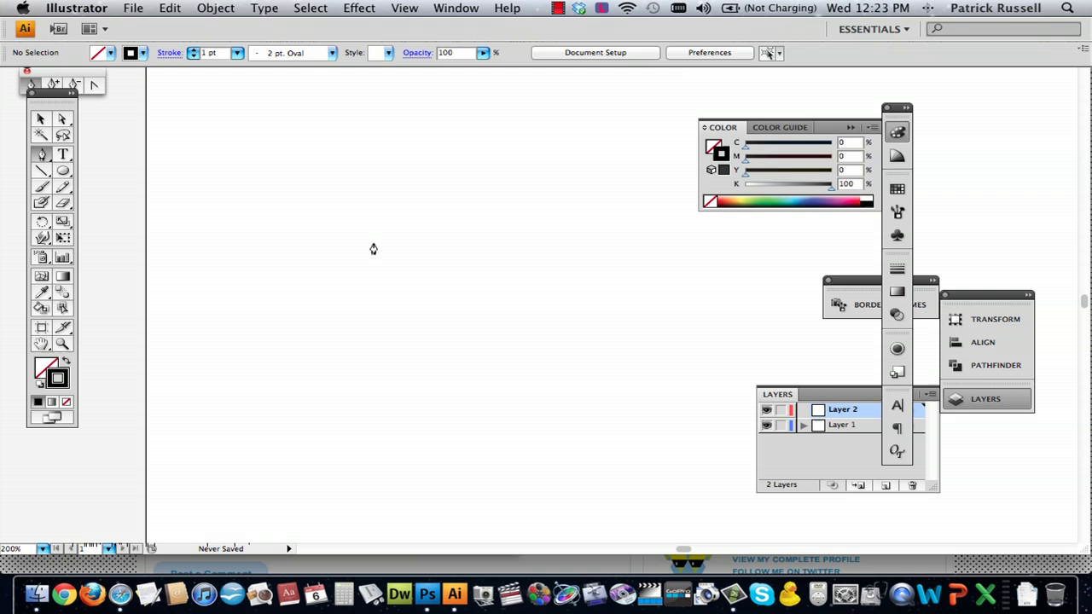
left_click(296, 232)
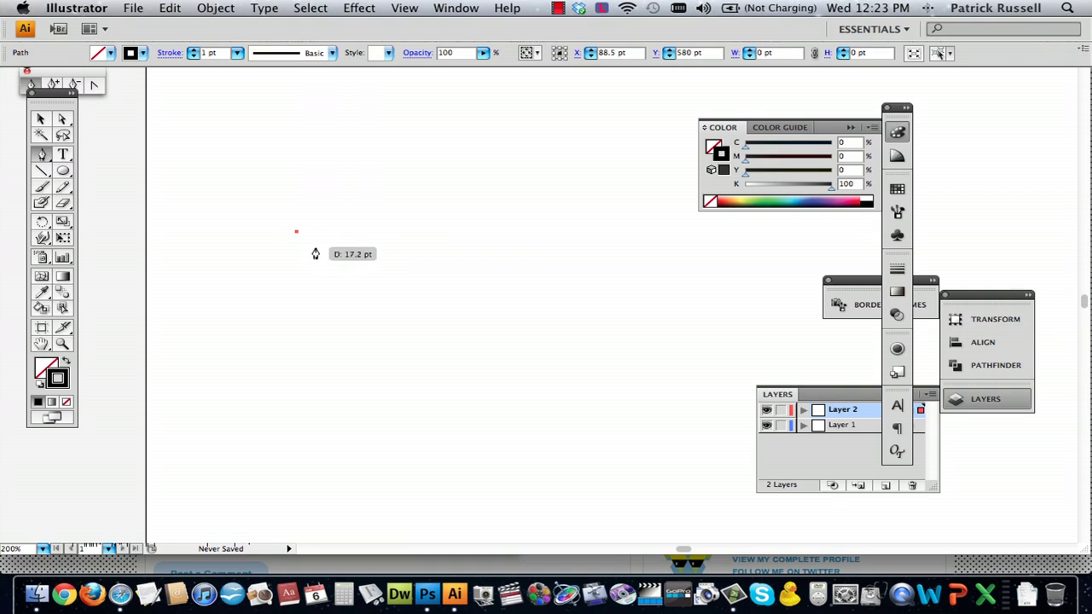
left_click_drag(423, 244, 454, 183)
left_click_drag(452, 182, 460, 219)
key("super+z")
key("super+z")
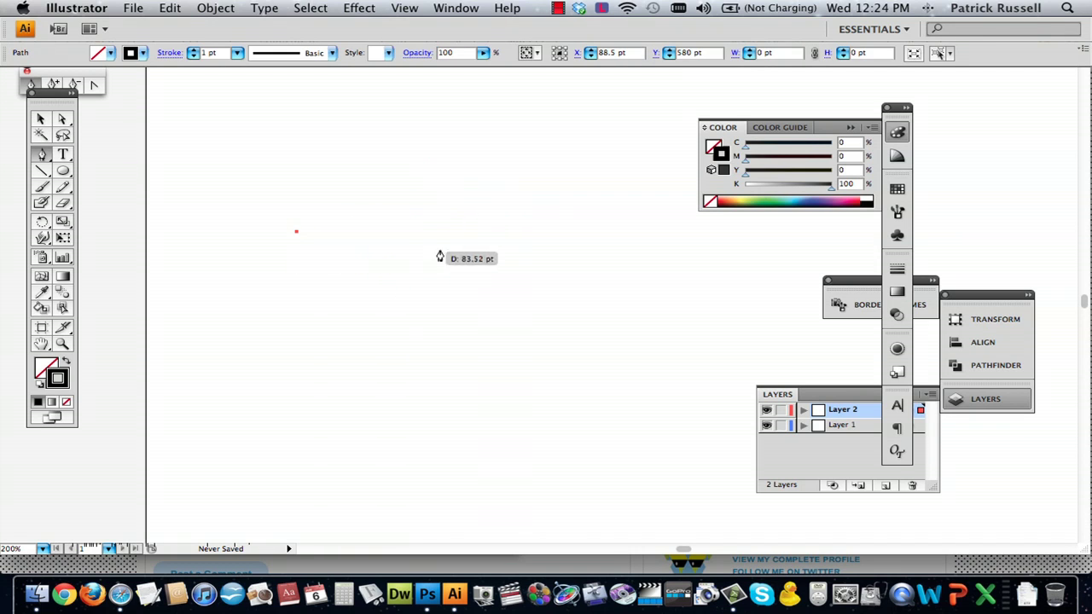
left_click(420, 232)
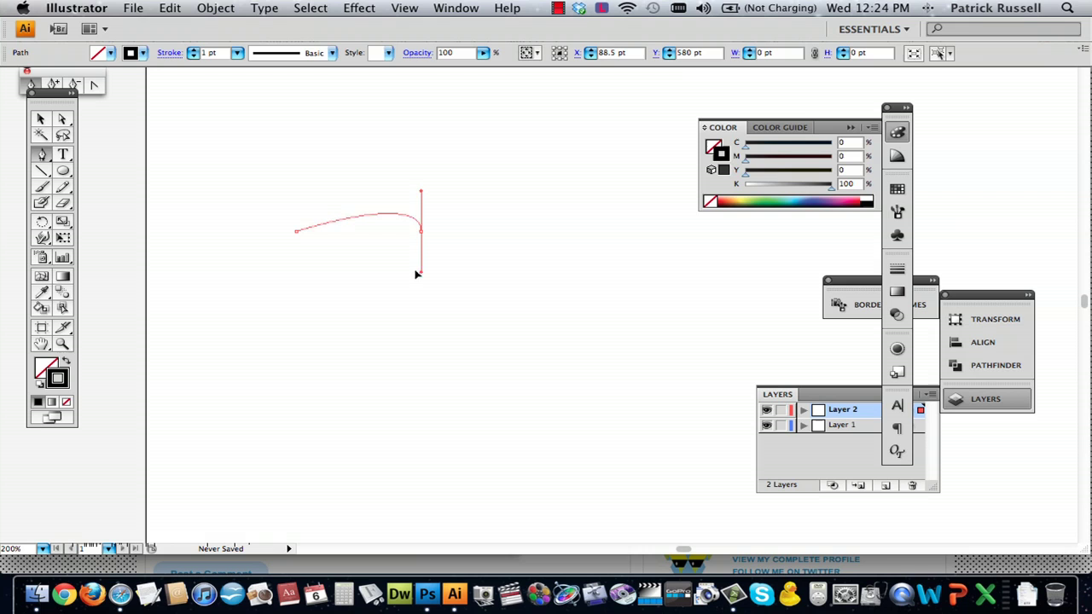
left_click_drag(416, 274, 508, 302)
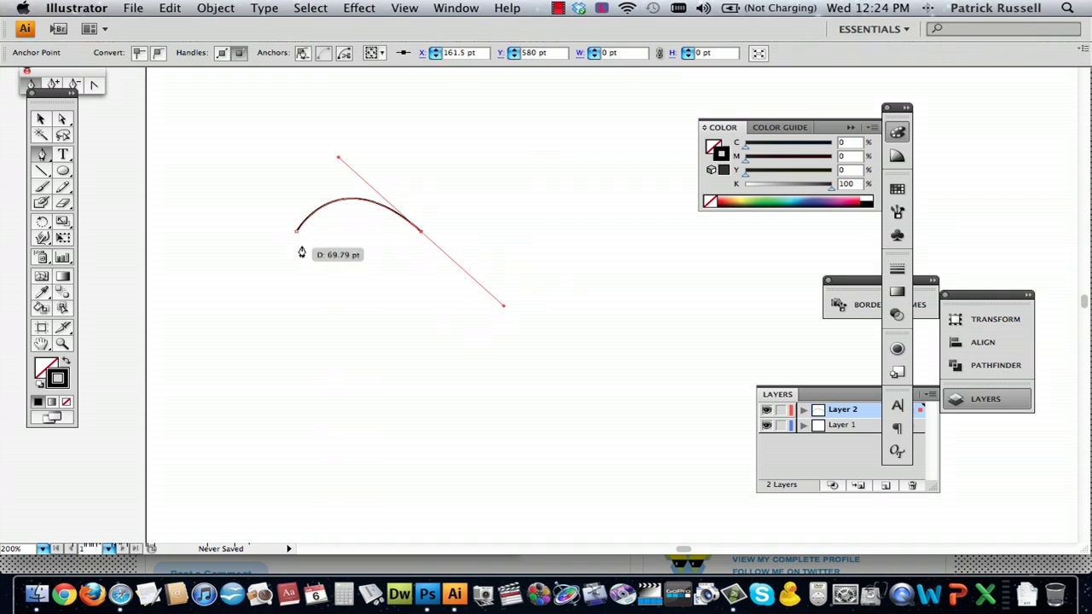
key("super+z")
left_click_drag(416, 238, 468, 321)
key("super+z")
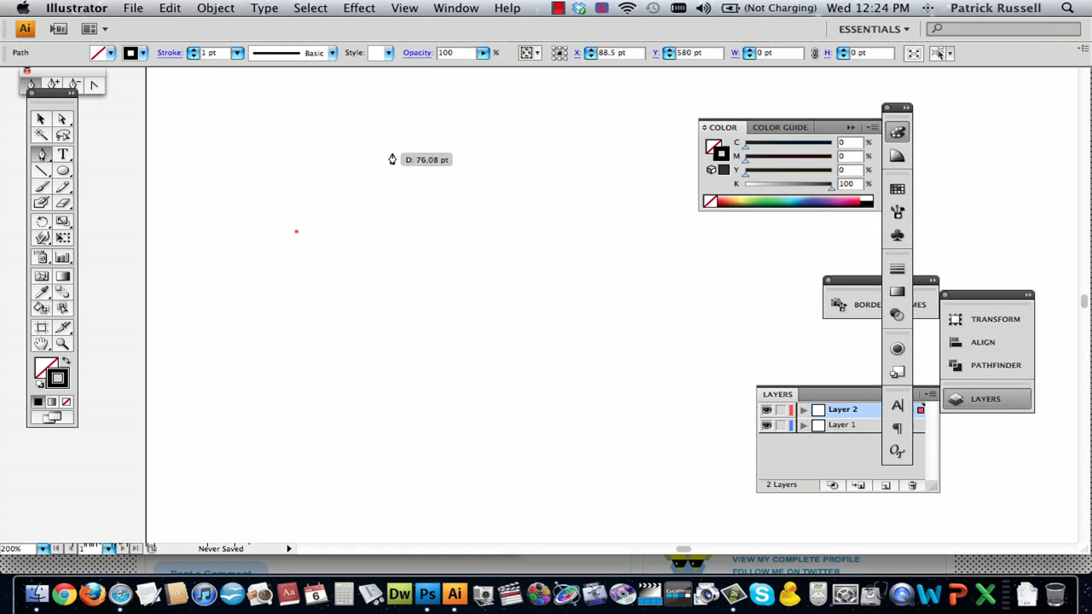
key("super+z")
- Show the grid over the artboard and draw an arch-shaped Pen curve near the centre
left_click(410, 9)
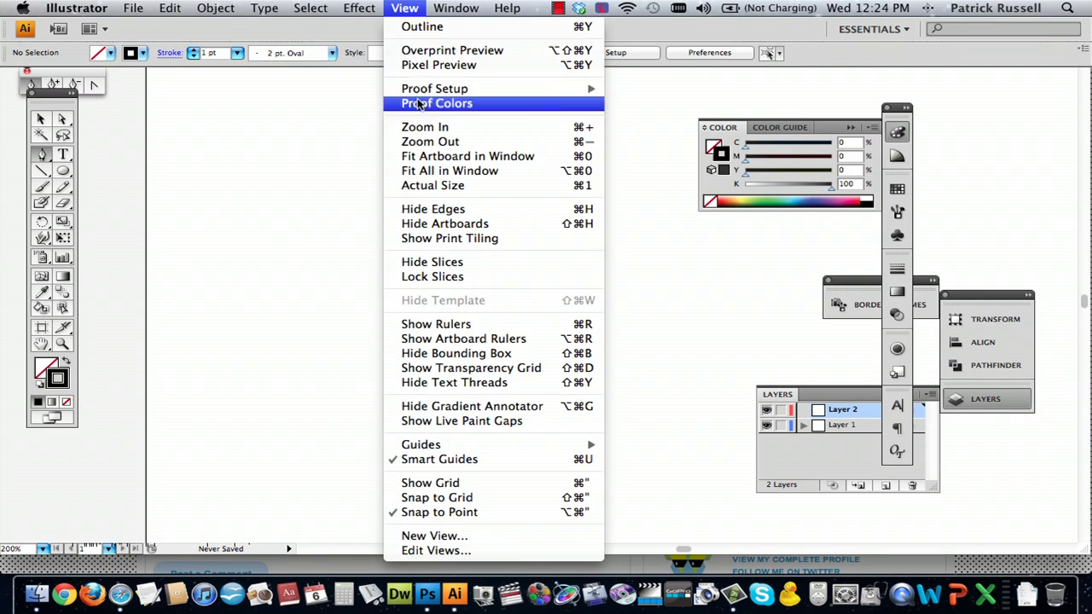
left_click(424, 210)
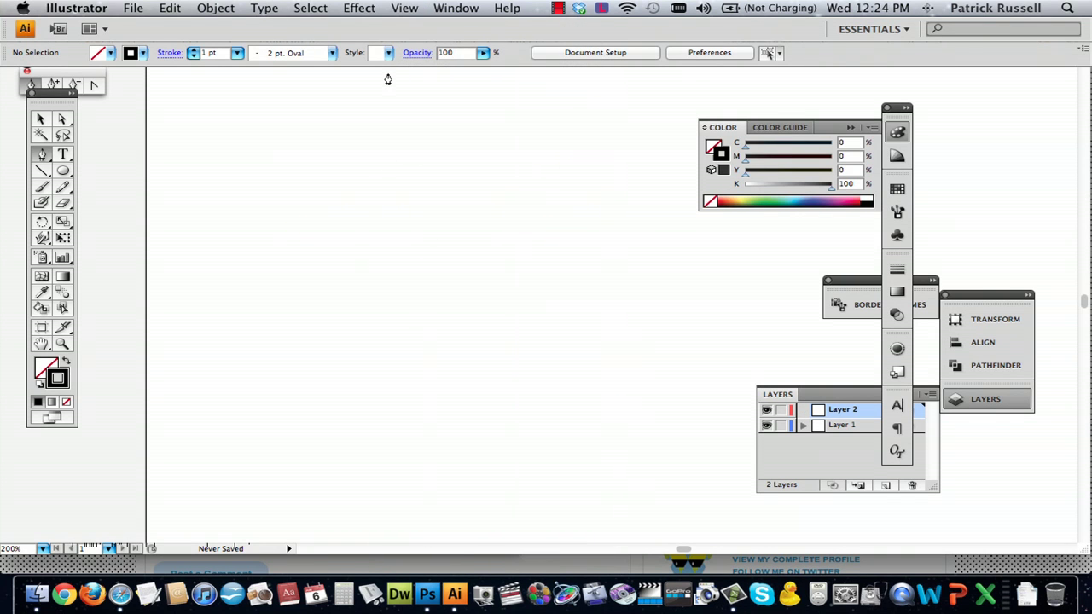
left_click(406, 8)
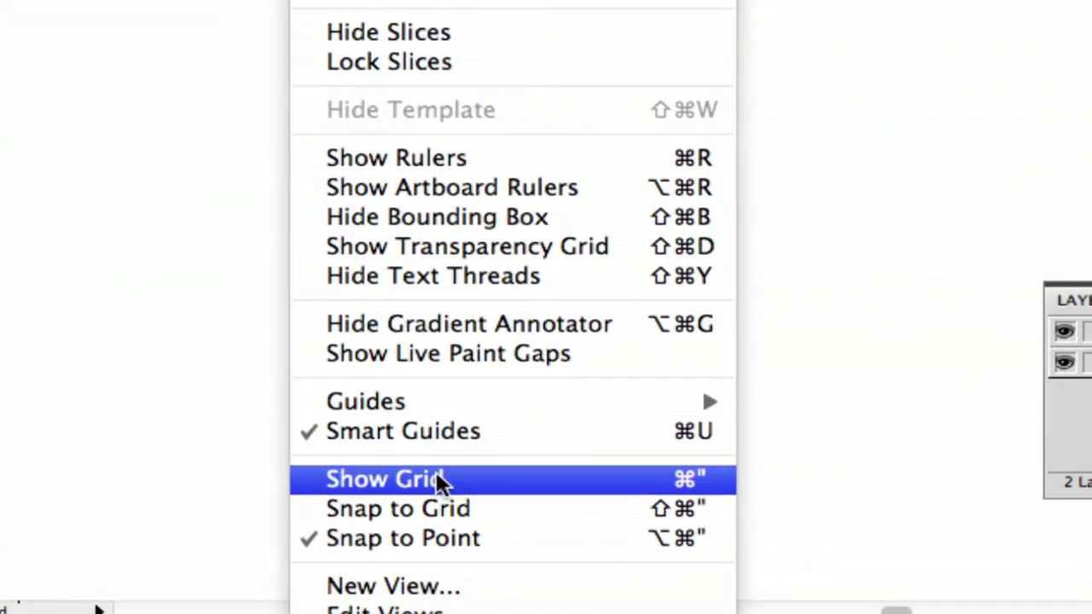
left_click(478, 486)
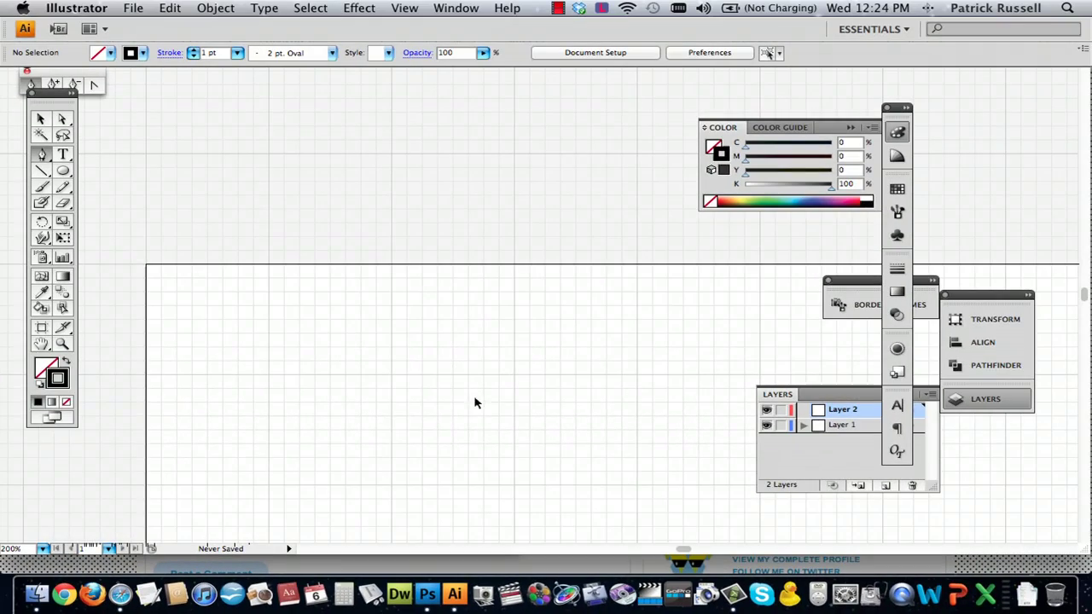
scroll(473, 408, "down", 5)
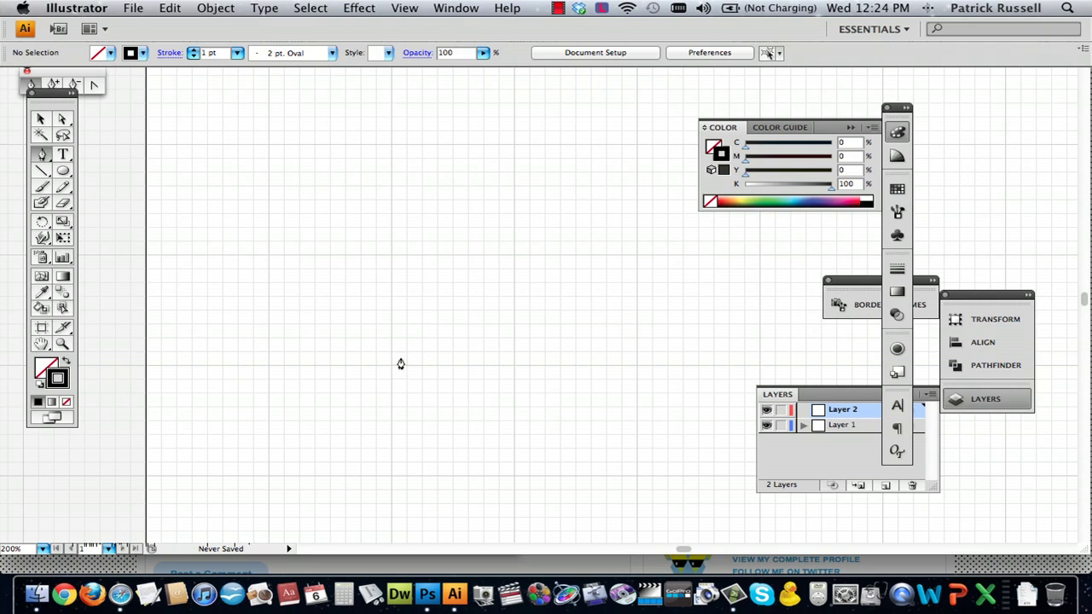
left_click_drag(393, 373, 580, 402)
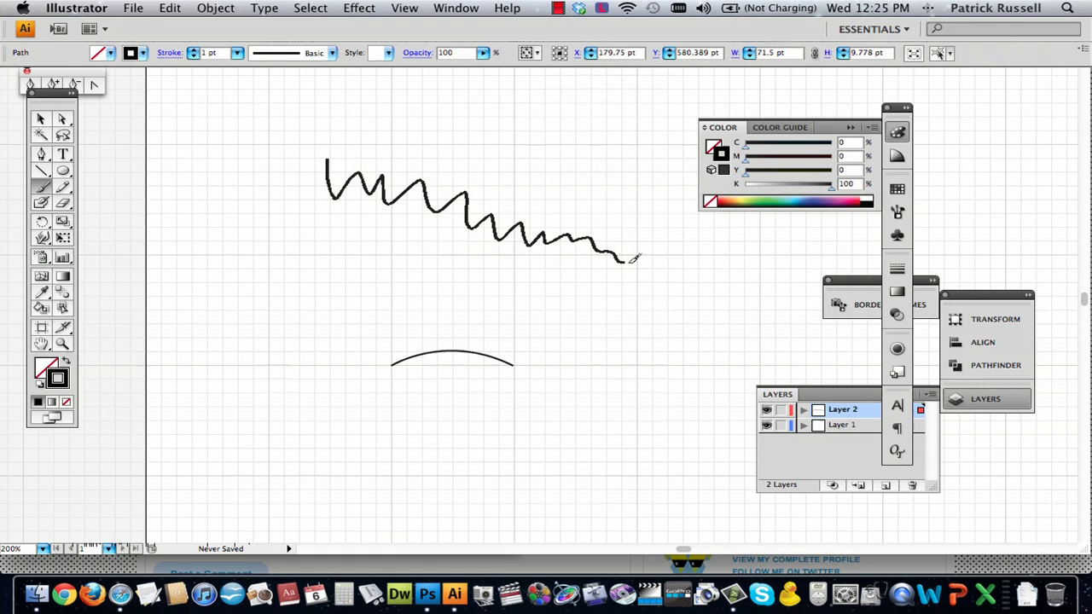
- Paint and undo three trial brush strokes (zigzag, loop, thicker curve), then select the arc
left_click_drag(638, 257, 635, 263)
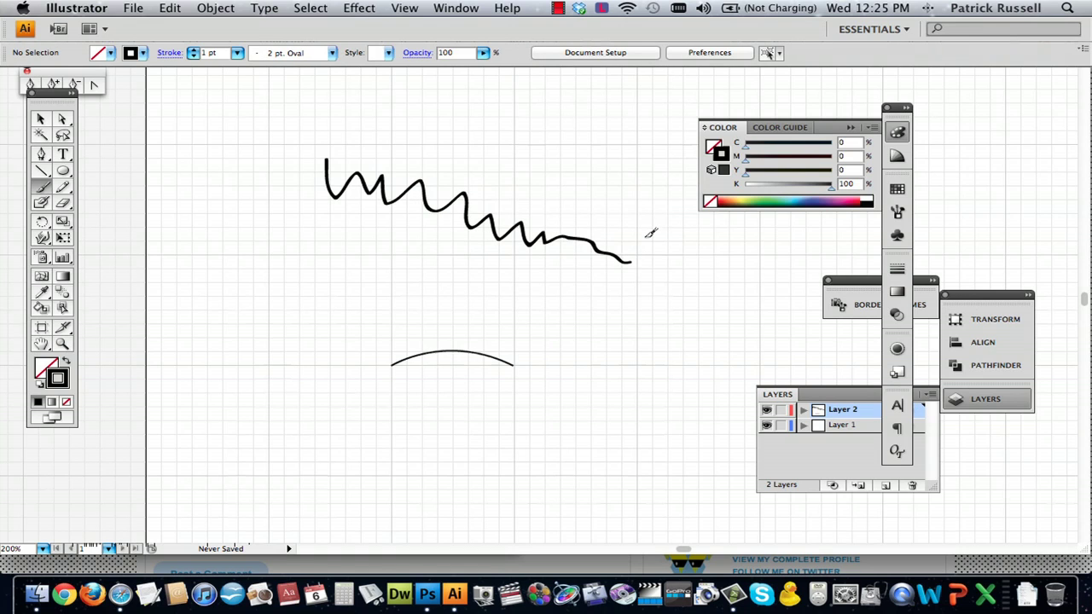
key("super+z")
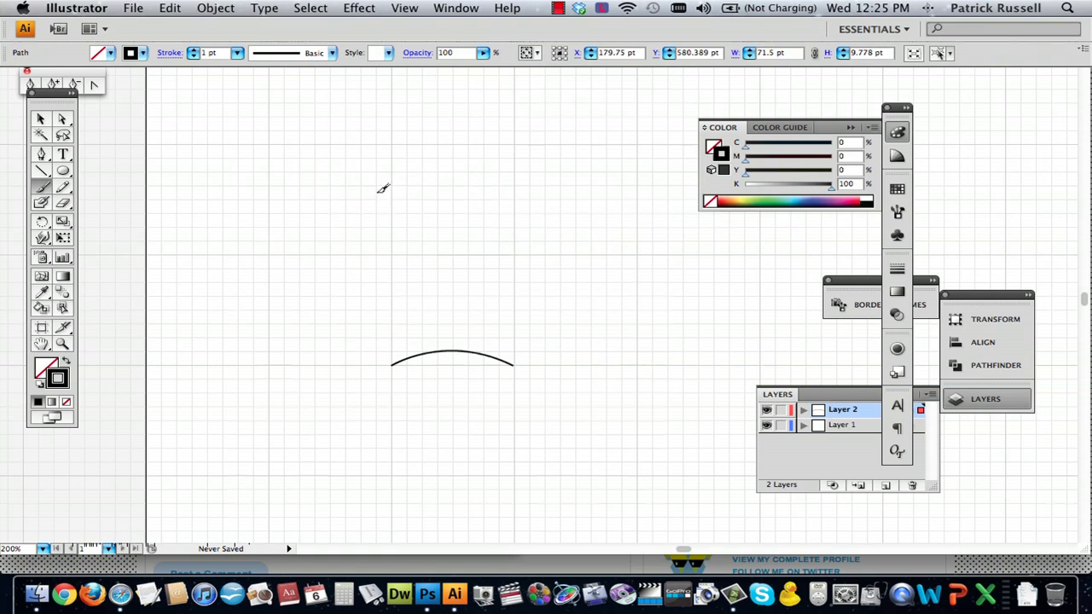
mouse_move(471, 174)
left_mouse_down()
mouse_move(345, 149)
mouse_move(254, 171)
mouse_move(300, 248)
mouse_move(285, 201)
mouse_move(315, 173)
left_mouse_up()
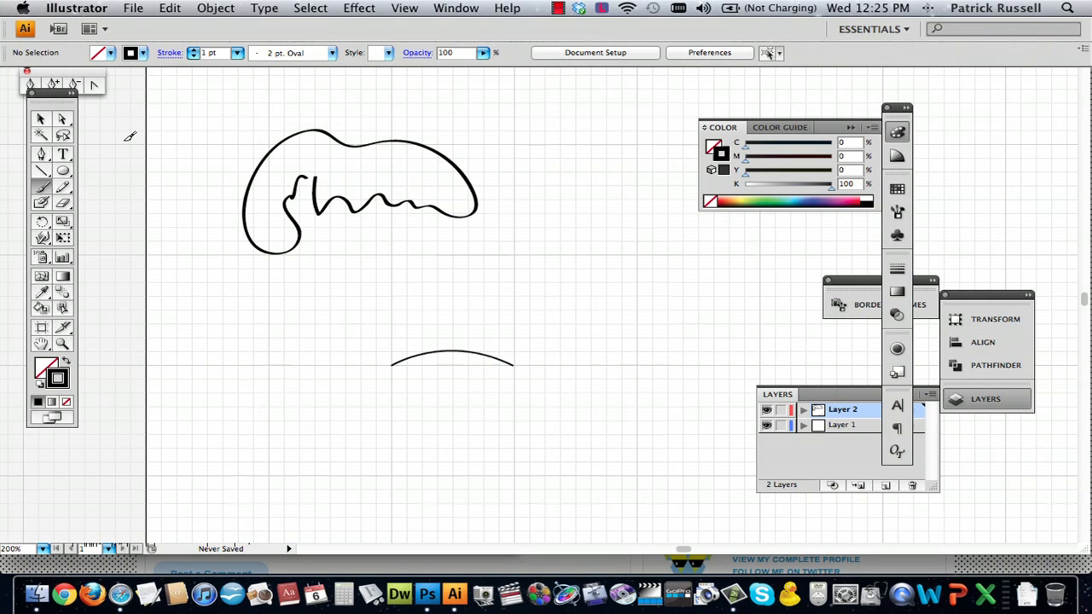
key("super+z")
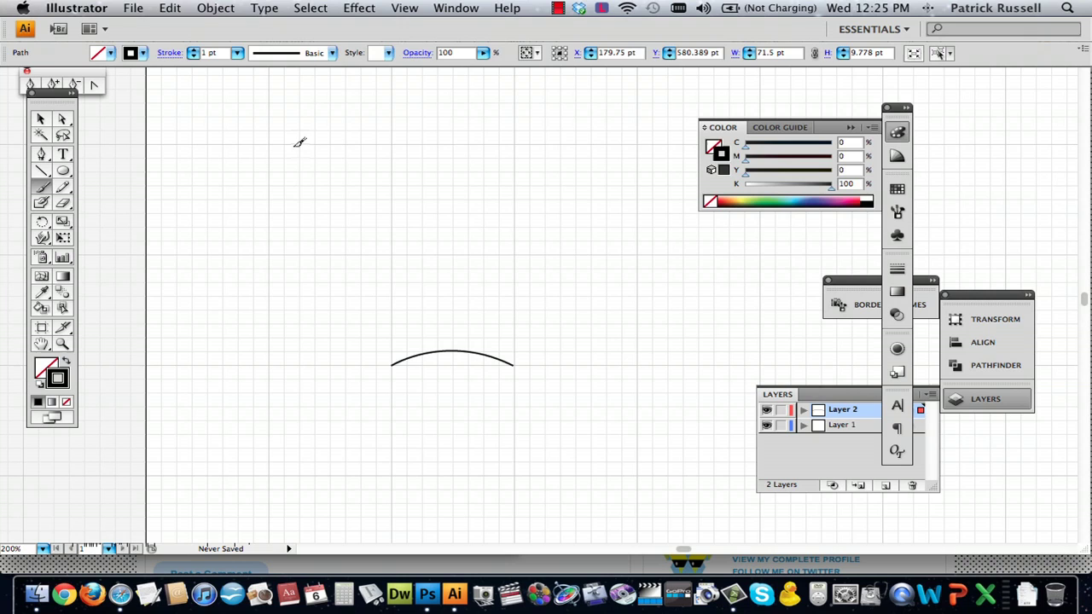
left_click_drag(364, 229, 368, 227)
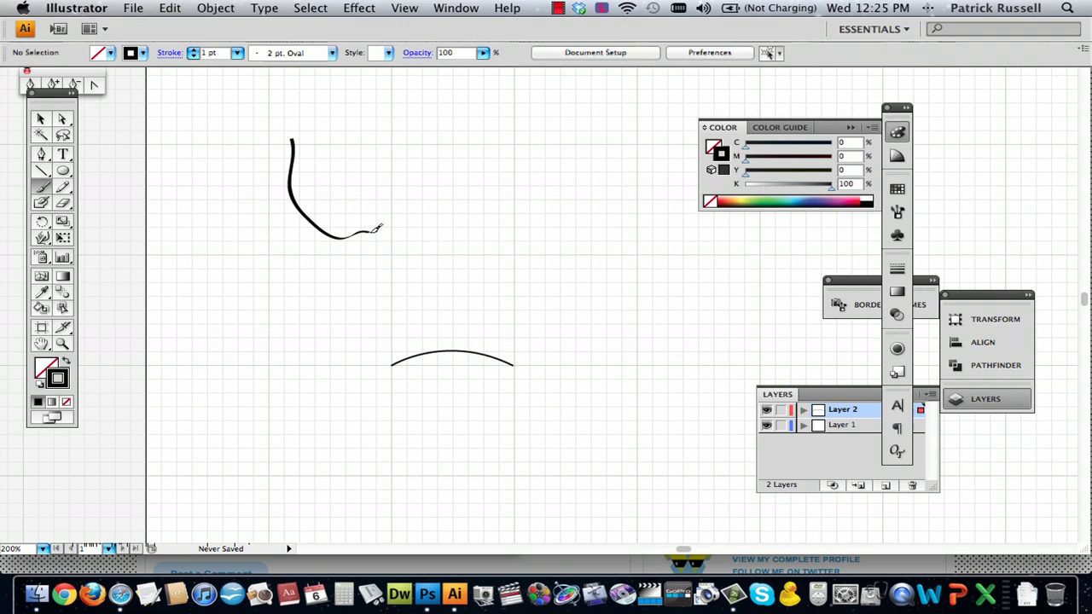
key("super+z")
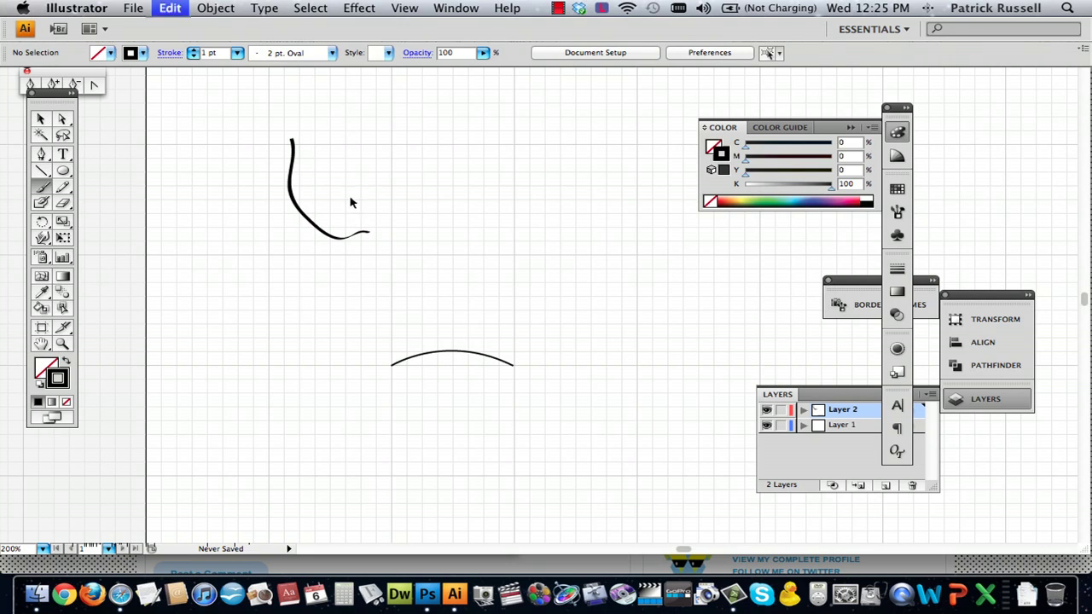
left_click(41, 120)
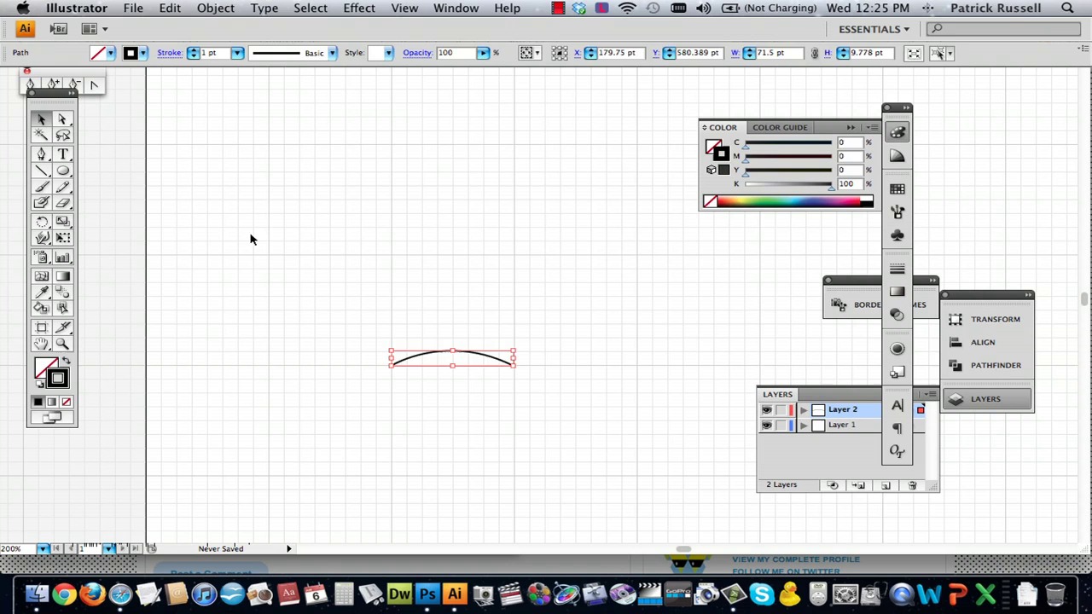
- Delete the arc and sketch three trial Pencil lines, undoing each one
key("Delete")
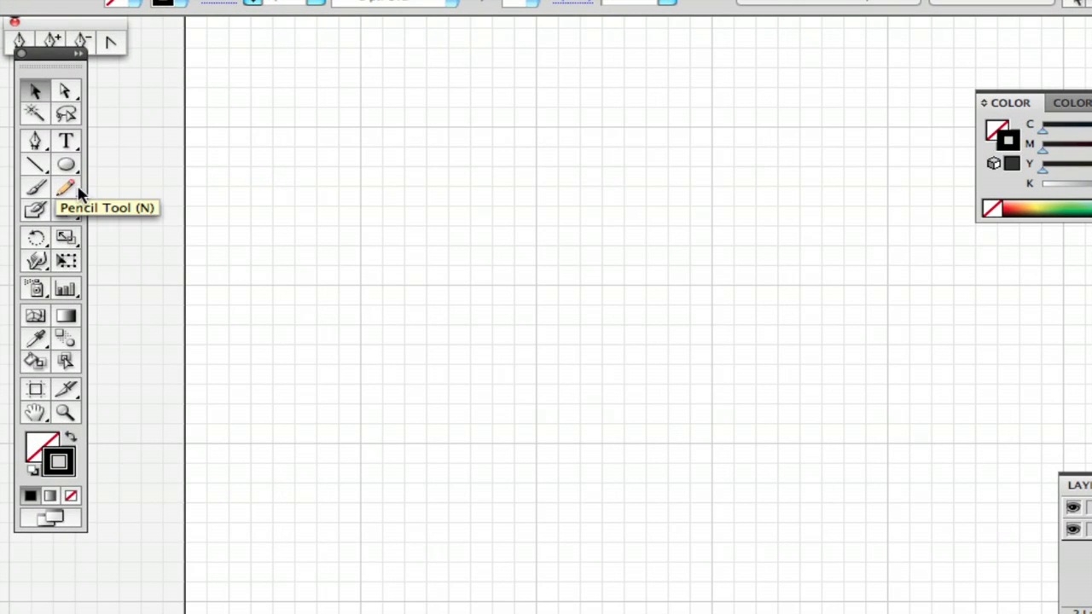
left_click(68, 191)
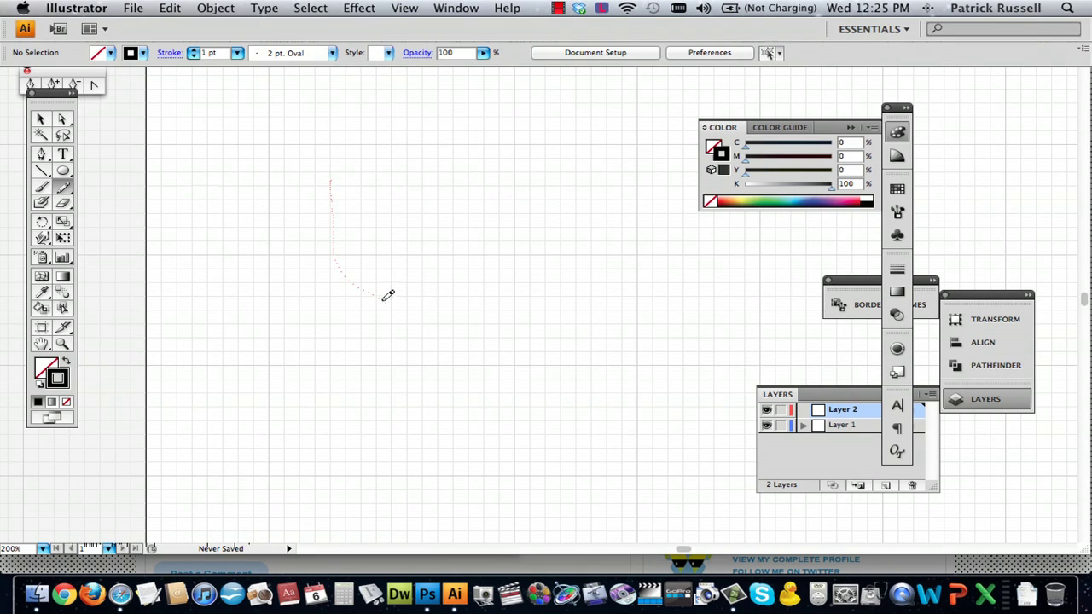
left_click_drag(388, 295, 409, 305)
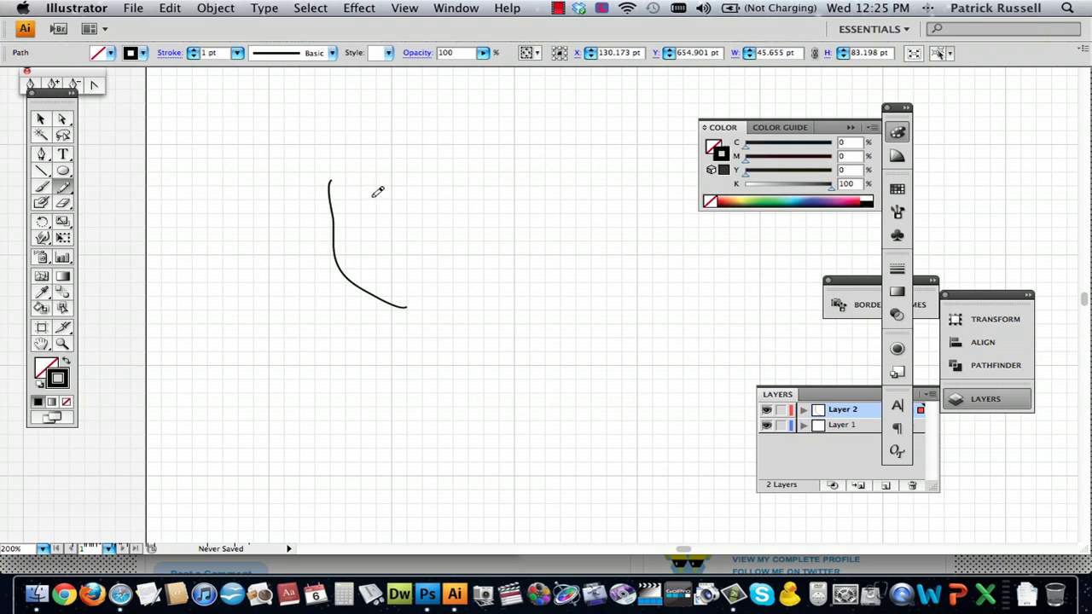
key("super+z")
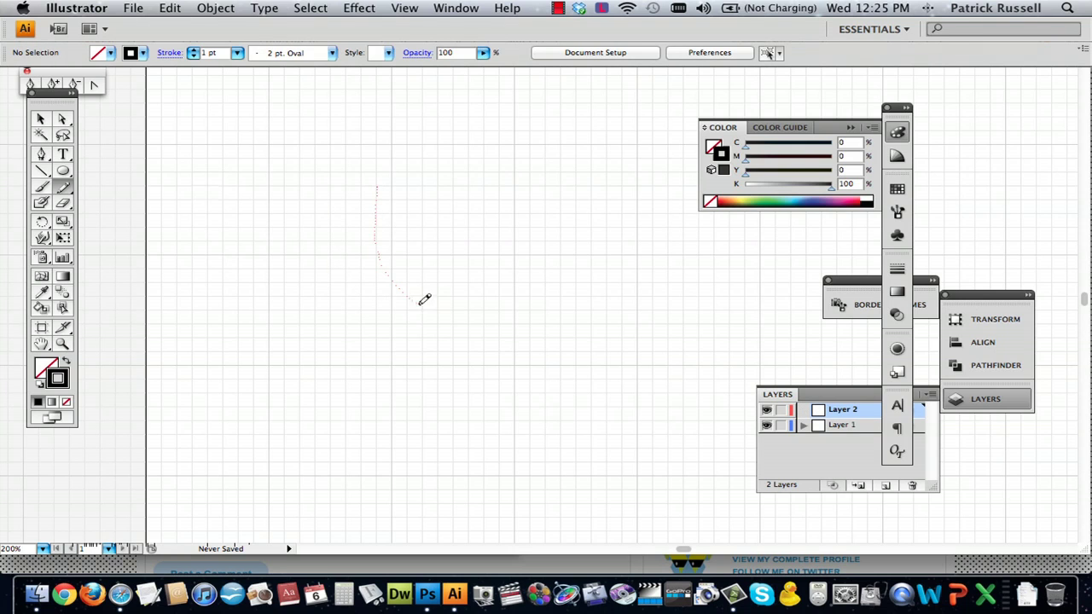
left_click_drag(424, 298, 440, 305)
key("super+z")
left_click_drag(484, 224, 475, 178)
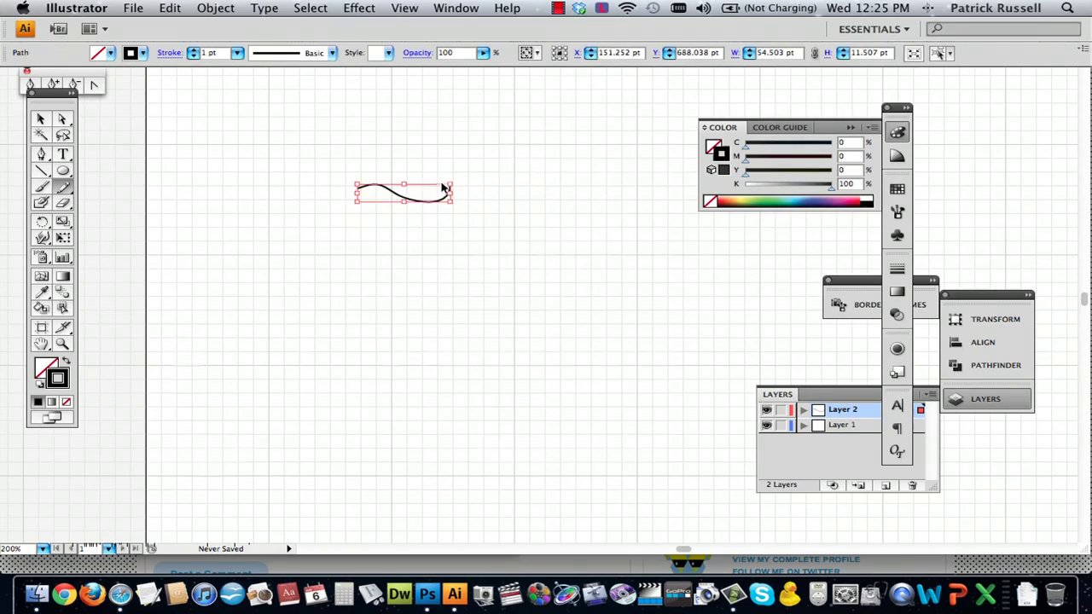
key("super+z")
- Draw a 2-shaped Pencil path, reshape it by redrawing over it, then undo it
left_click_drag(465, 265, 461, 269)
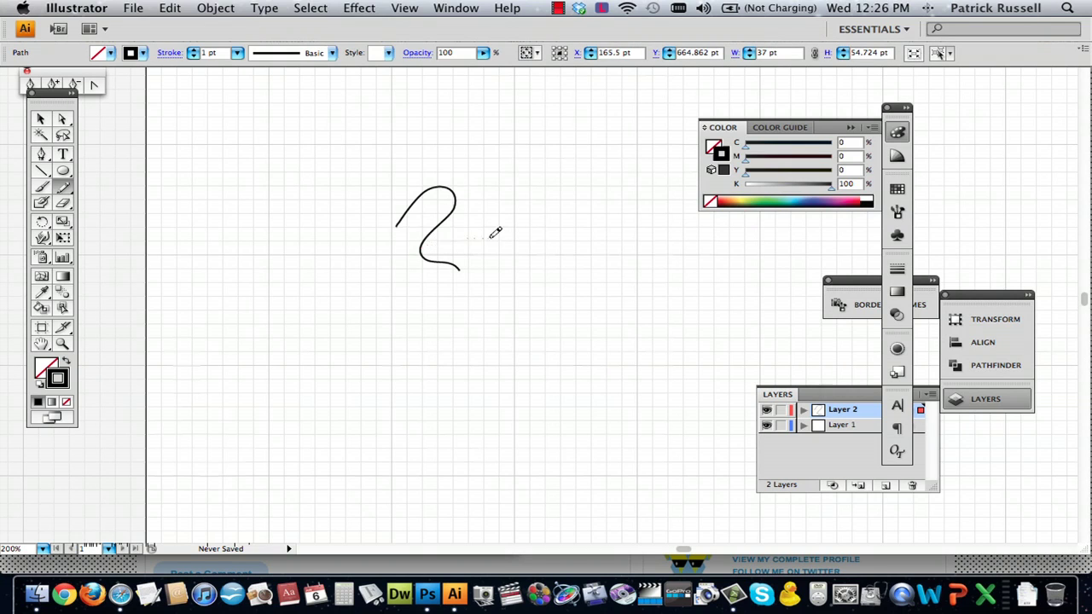
left_click_drag(495, 233, 489, 228)
left_click_drag(530, 194, 531, 202)
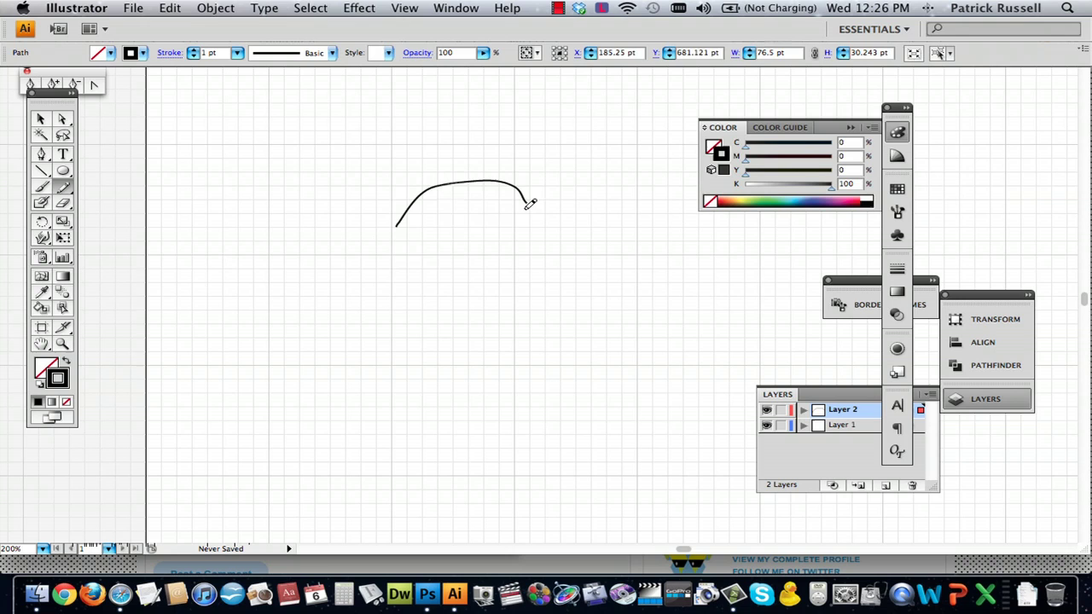
key("super+z")
key("super+z")
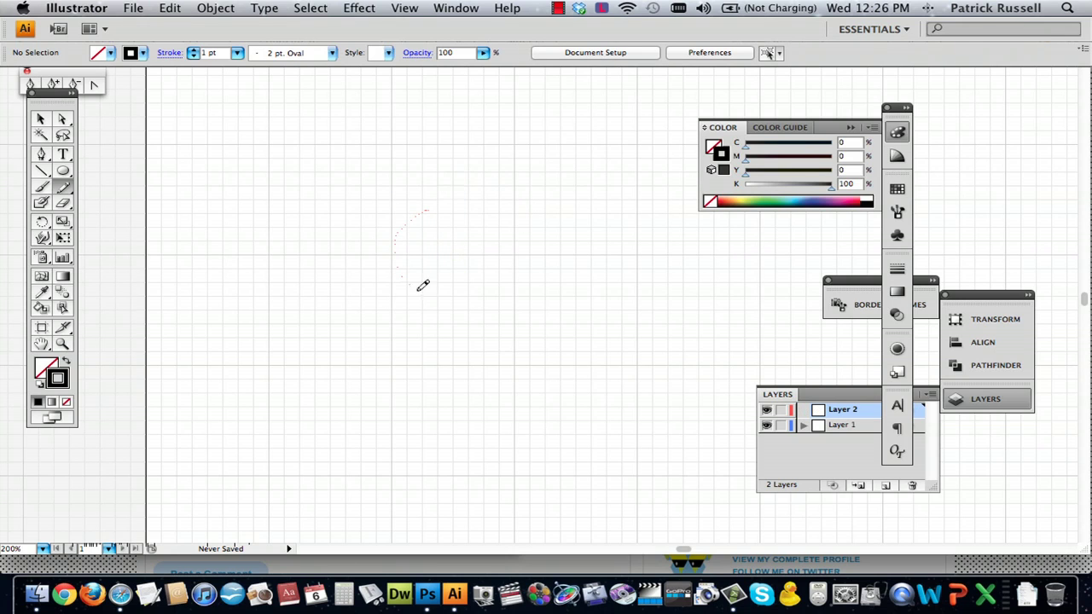
- Draw a Pencil spiral with a wavy tail, reshape its inner end, then select the spiral
left_click_drag(439, 245, 459, 256)
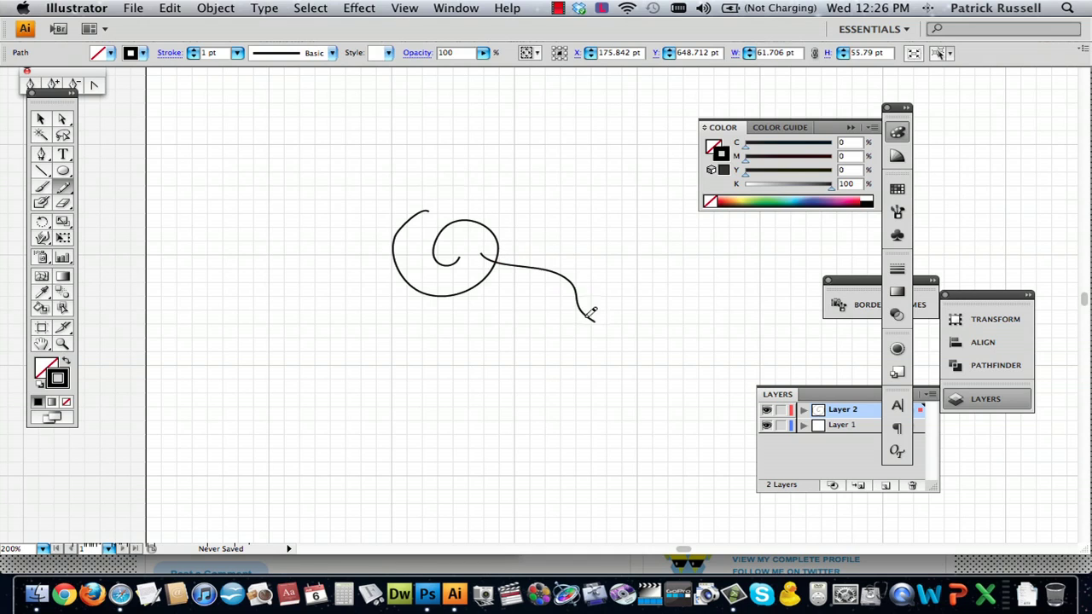
left_click_drag(591, 315, 590, 320)
key("cmd+z")
key("cmd+shift+z")
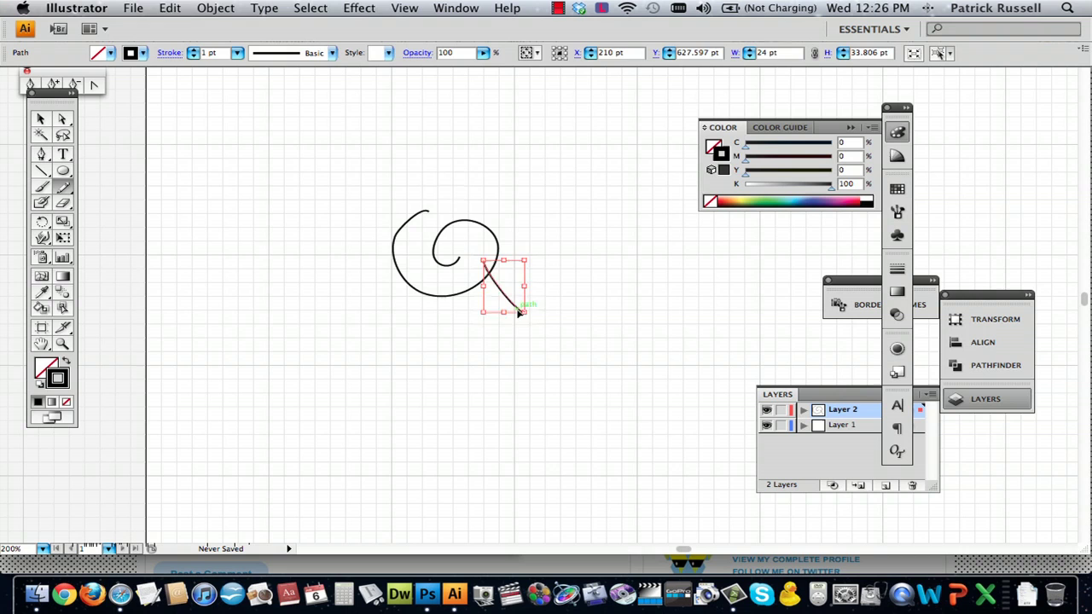
mouse_move(518, 310)
left_mouse_down()
mouse_move(458, 261)
mouse_move(444, 231)
mouse_move(470, 190)
left_mouse_up()
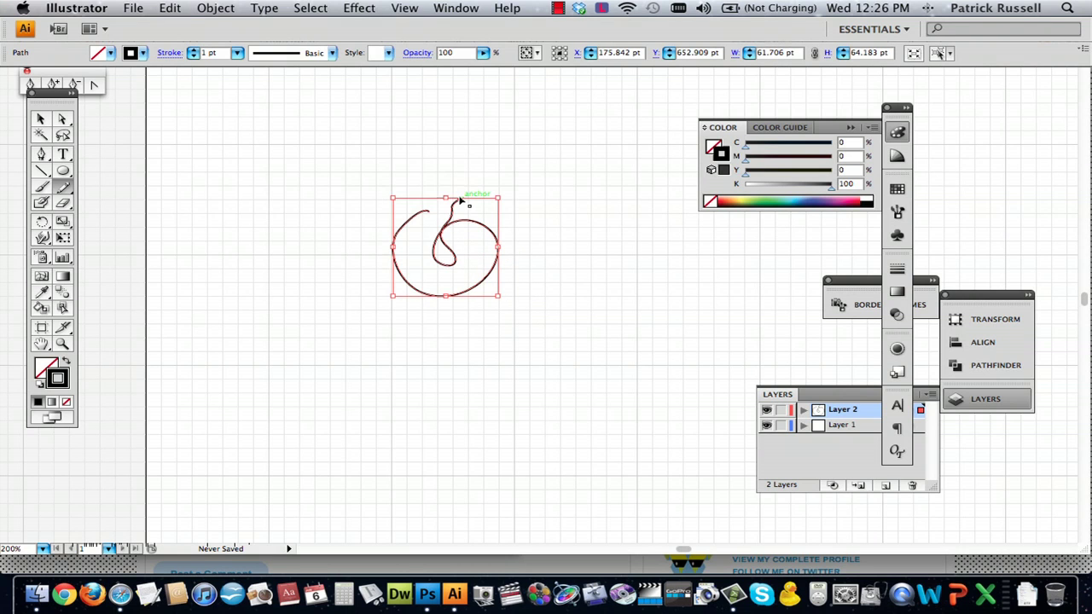
key("cmd+z")
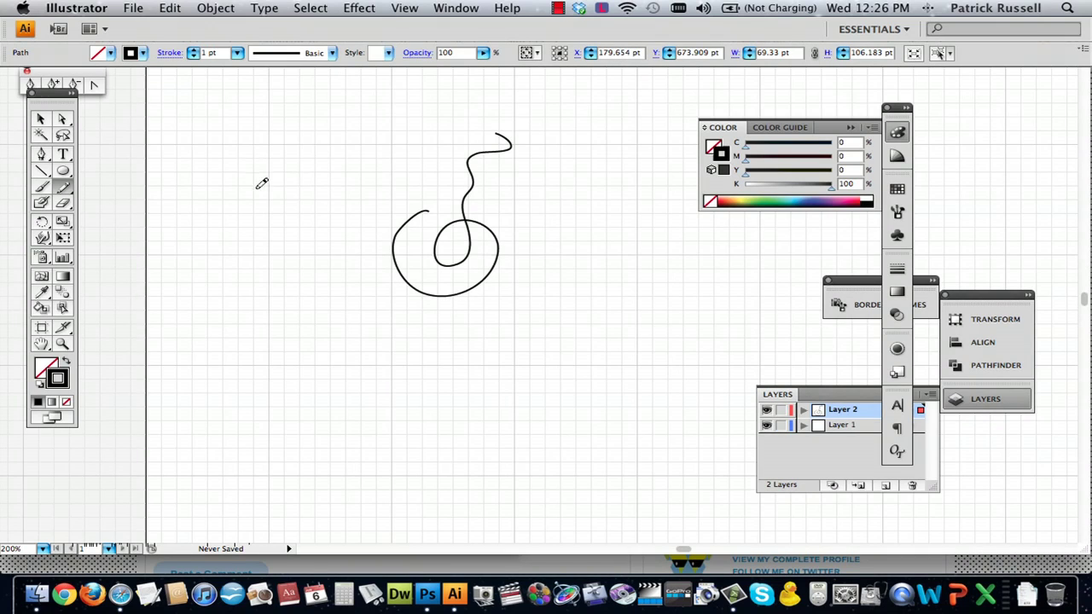
left_click(41, 120)
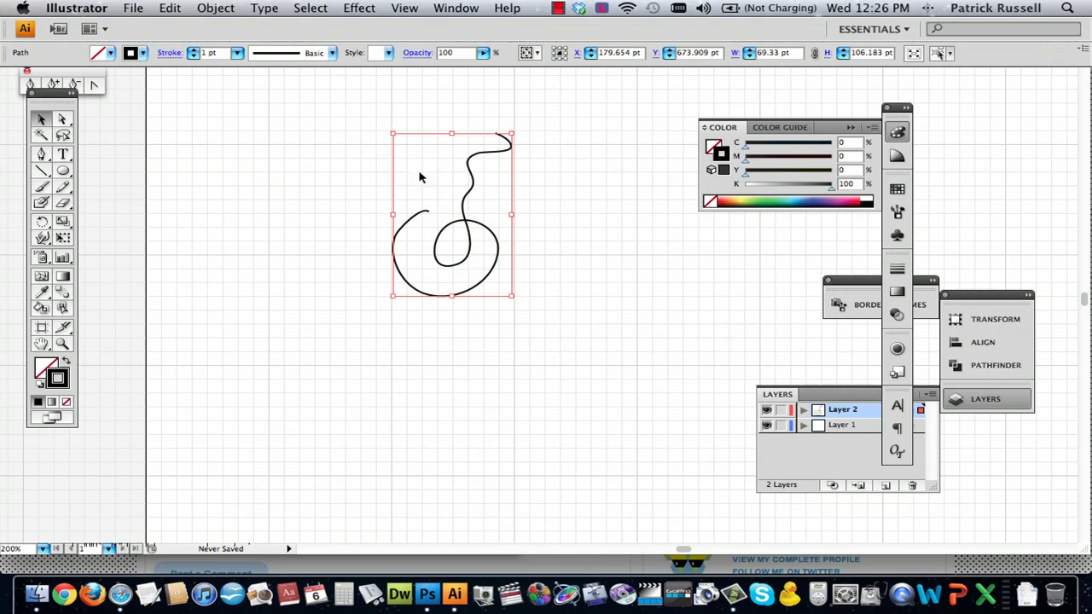
- Delete the spiral, paint a U-shaped Paintbrush curve after undoing a looping stroke, and select it
key("Delete")
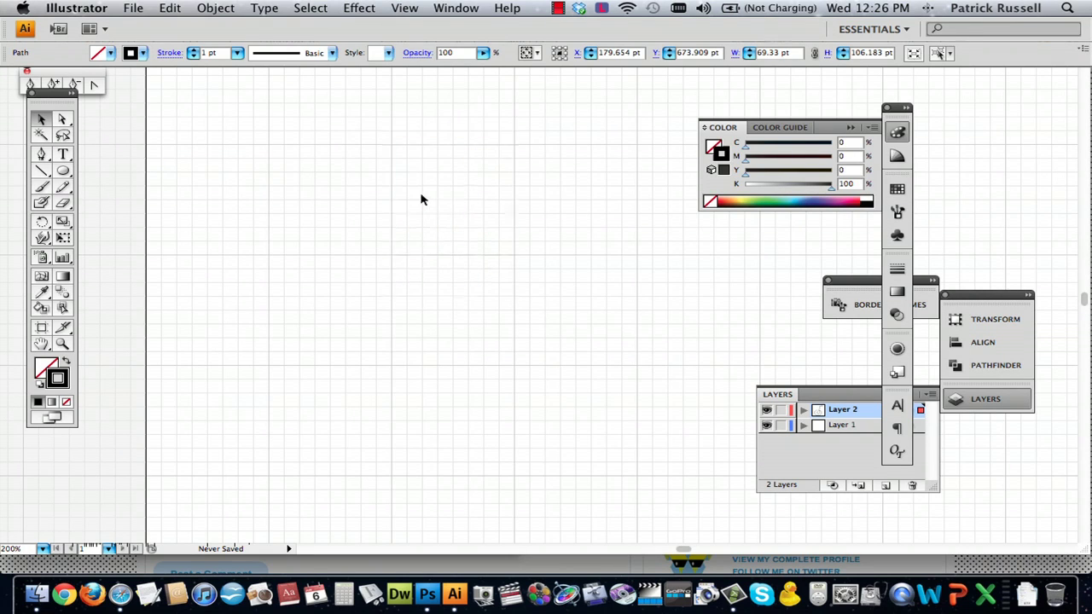
left_click(46, 185)
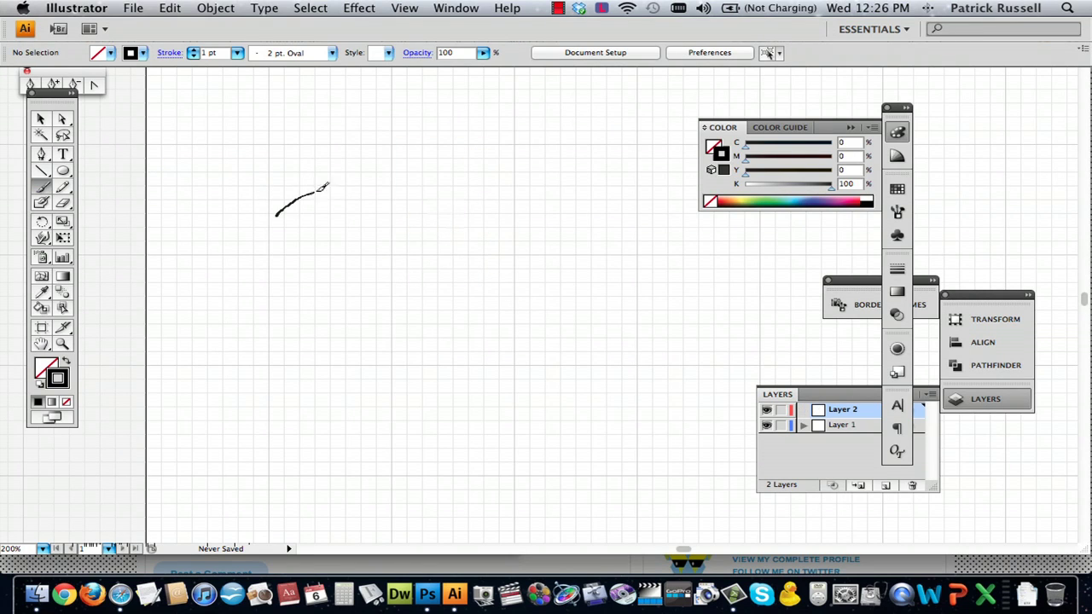
mouse_move(324, 186)
left_mouse_down()
mouse_move(442, 273)
mouse_move(513, 247)
mouse_move(321, 159)
left_mouse_up()
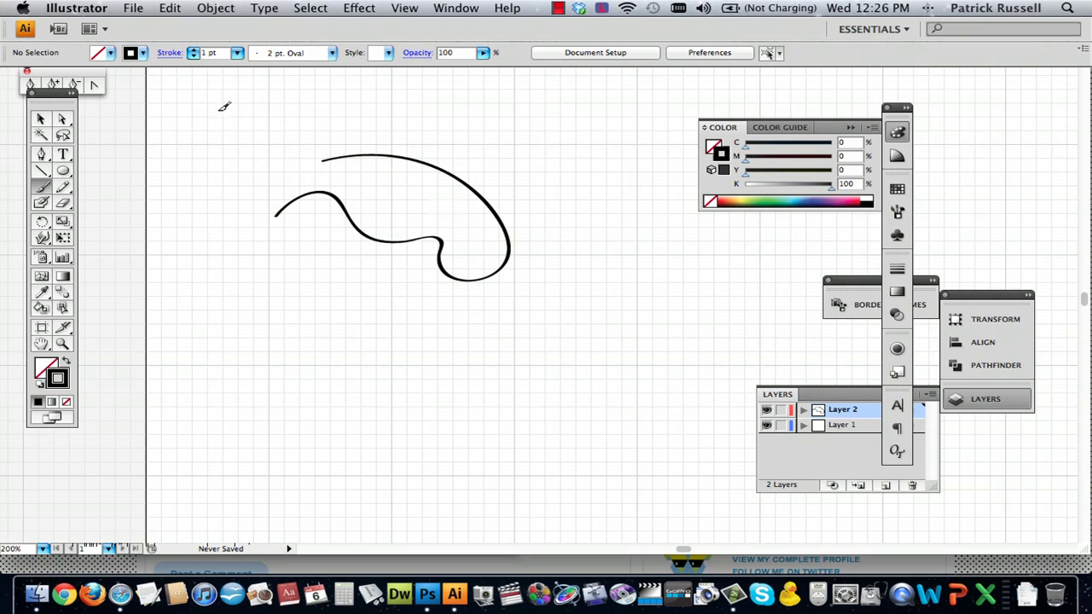
key("super+z")
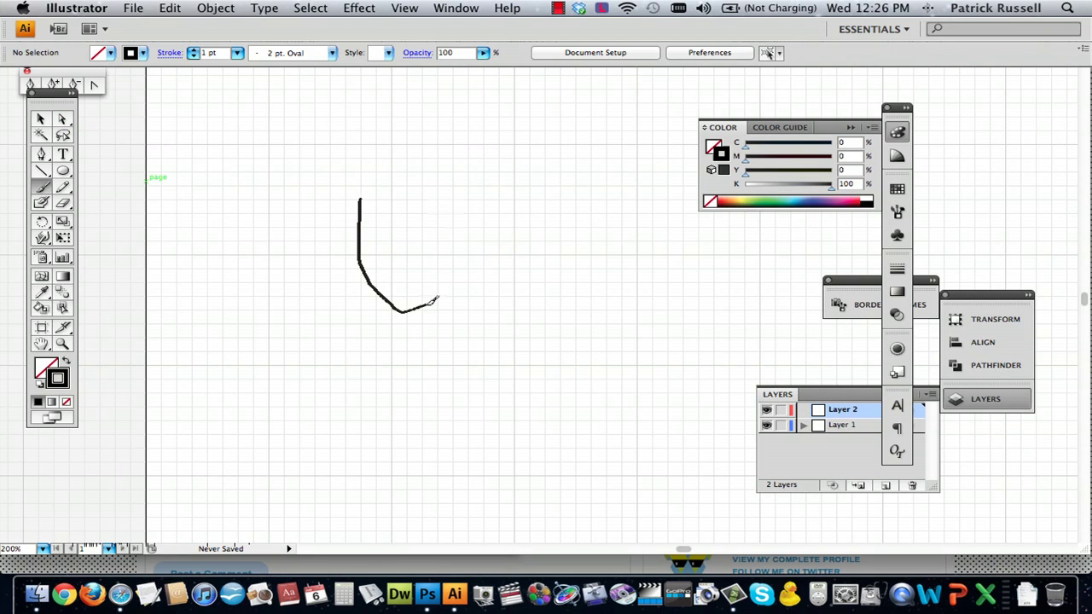
left_click_drag(480, 260, 479, 255)
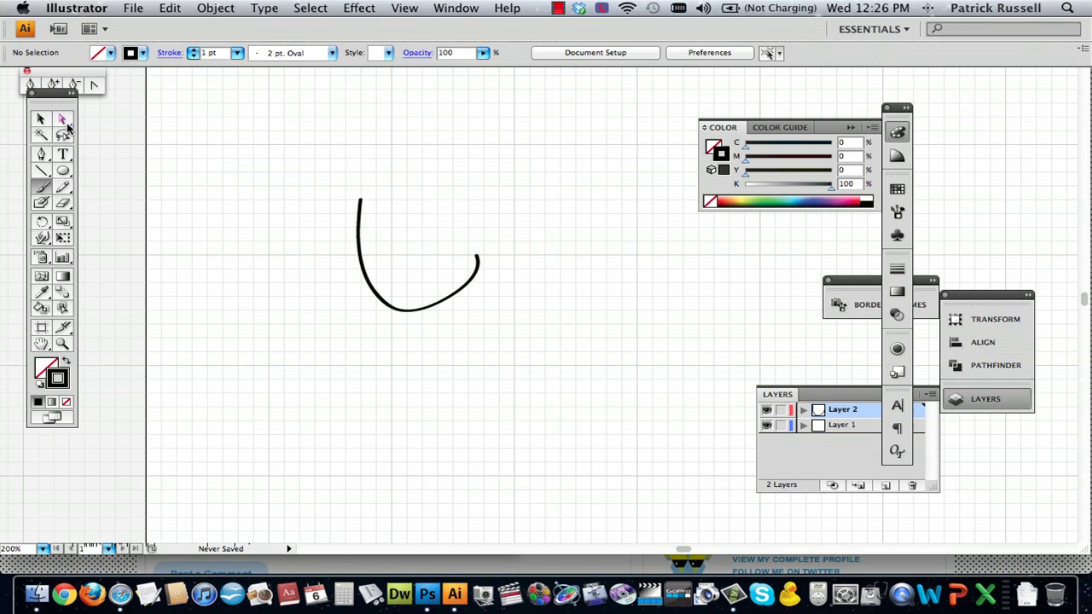
left_click(41, 118)
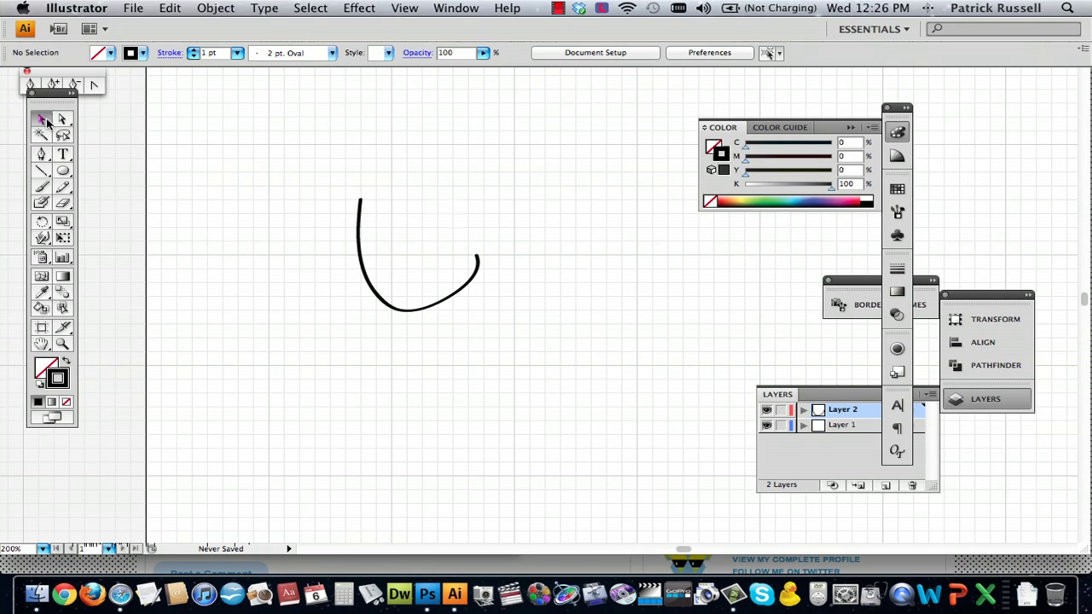
left_click(359, 239)
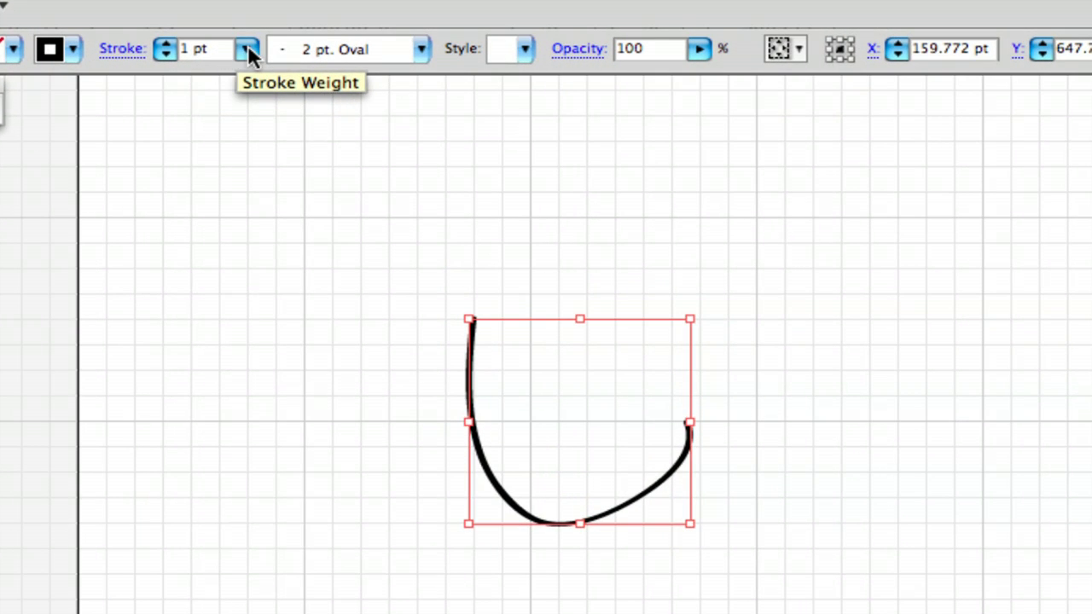
- Change the curve's stroke weight to 0.25 pt, then to 5 pt
left_click(245, 50)
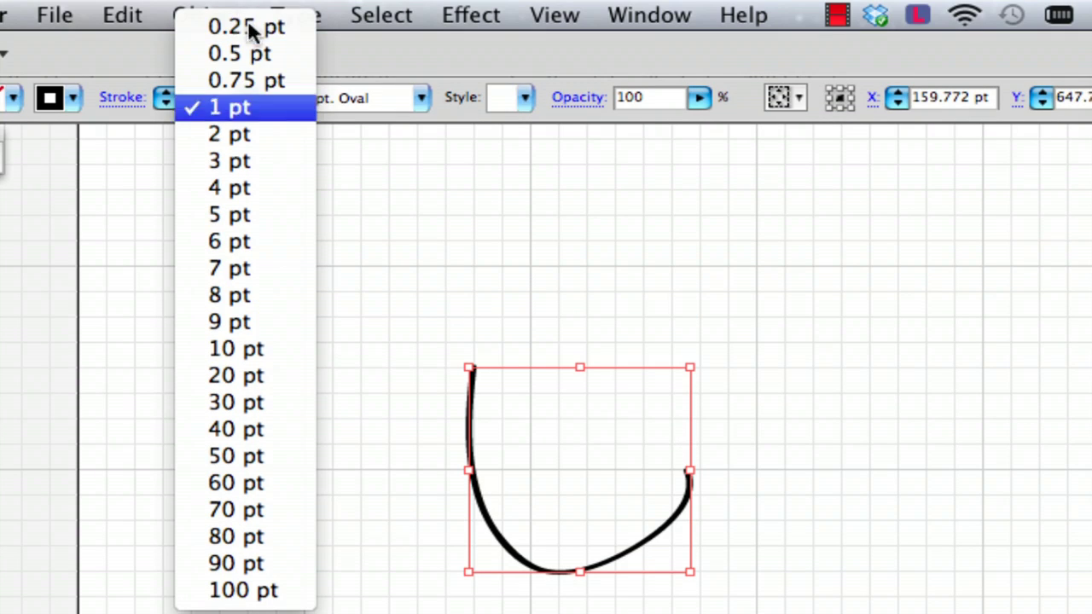
left_click(241, 28)
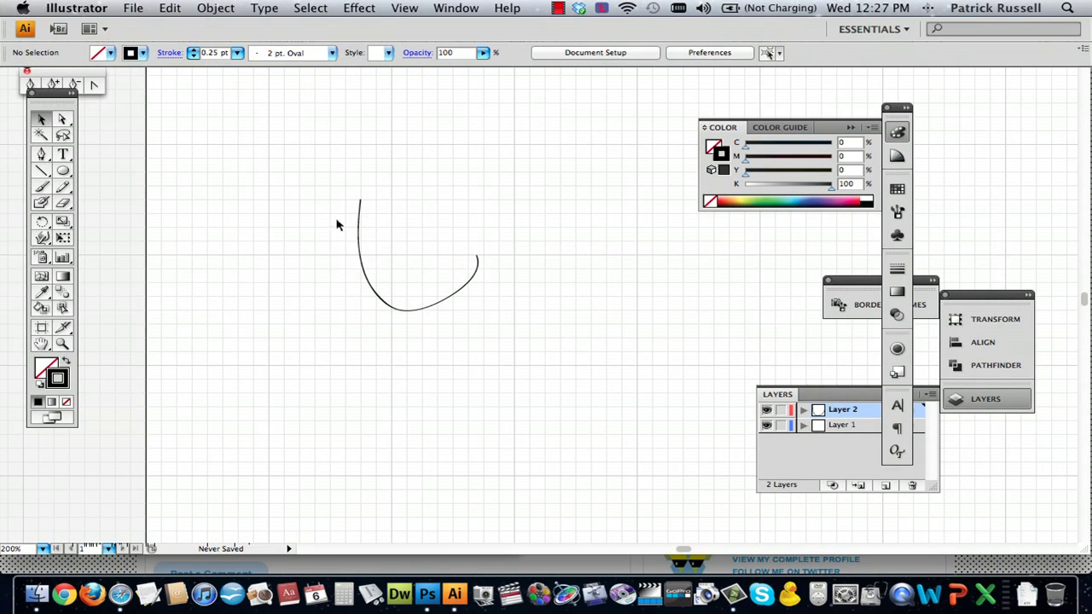
left_click(359, 238)
left_click(236, 52)
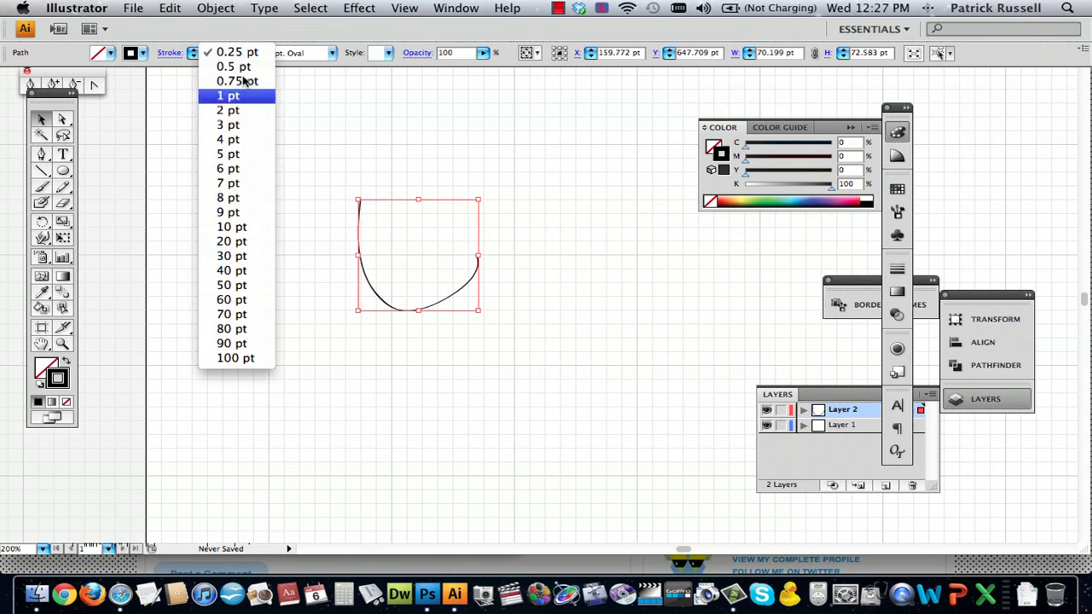
left_click(242, 163)
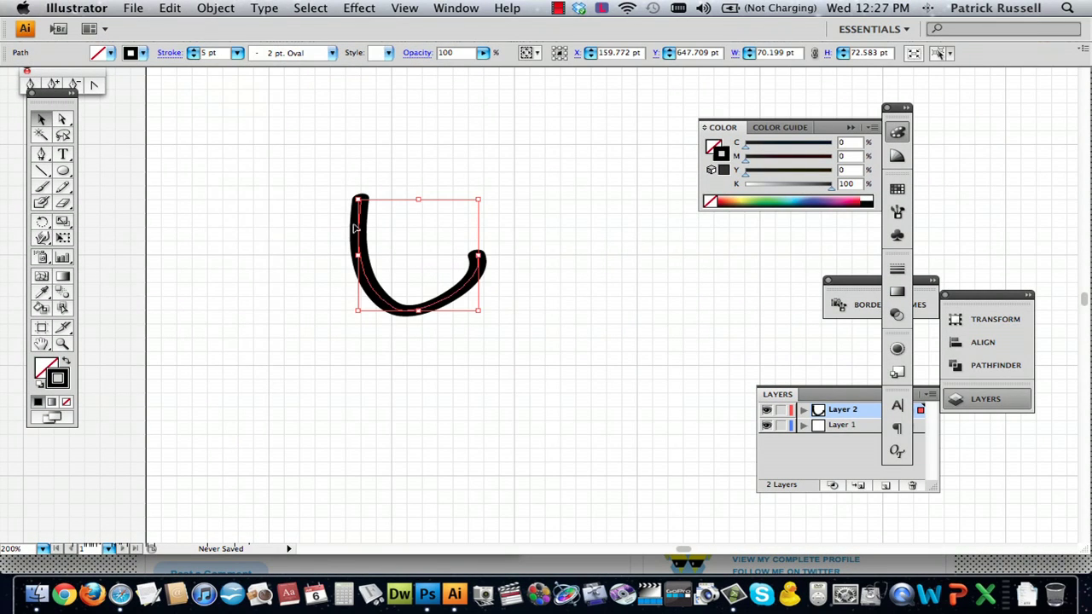
left_click(305, 211)
- Set the curve's stroke to 3 pt, leave the 2 pt. Oval brush unchanged, and deselect
left_click(355, 209)
left_click(236, 53)
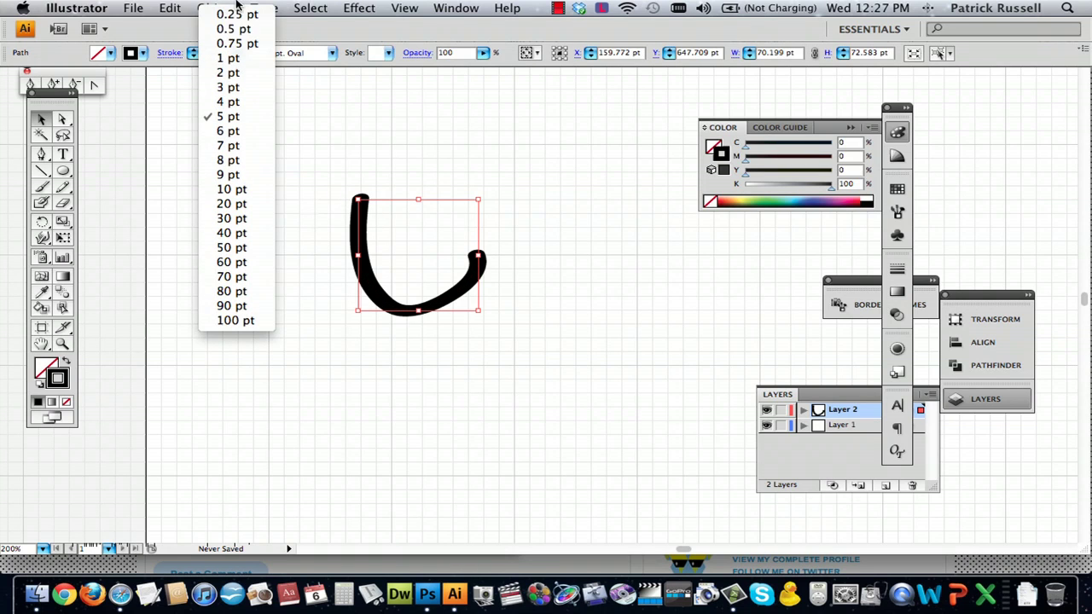
left_click(242, 96)
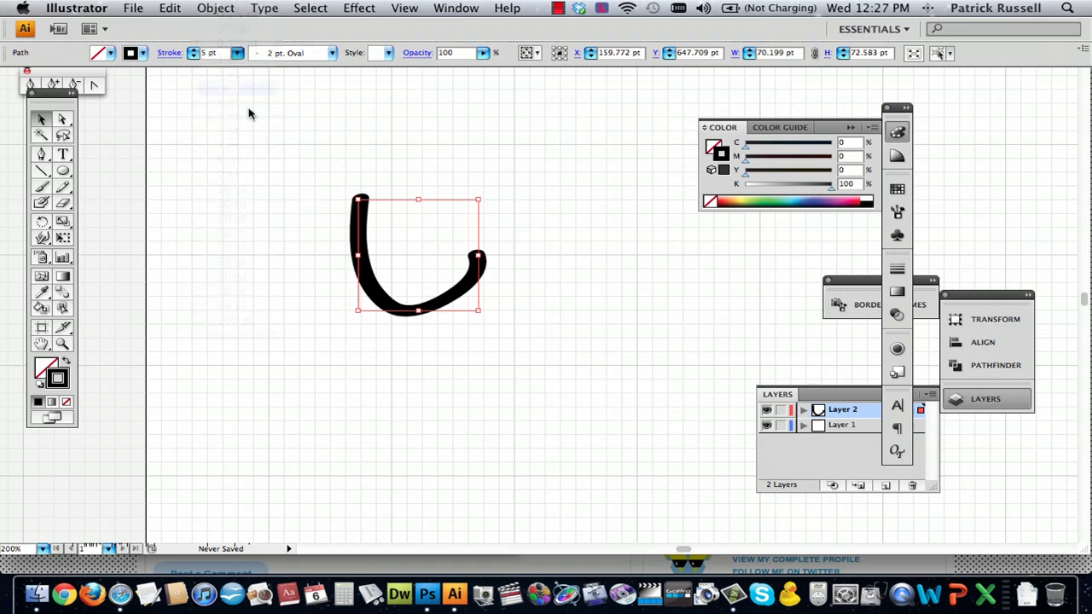
left_click(332, 53)
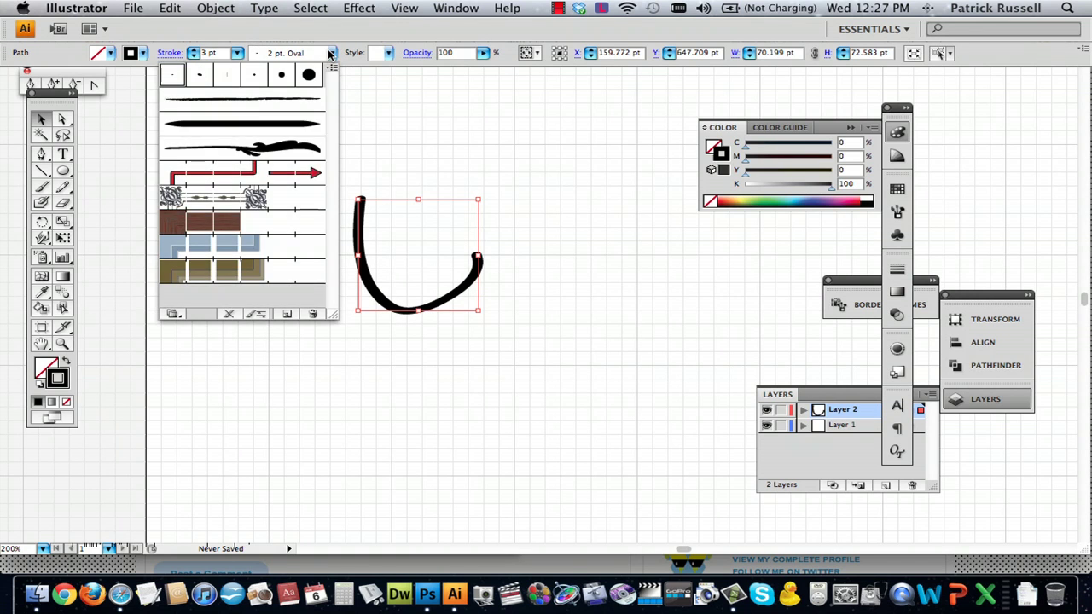
left_click(332, 53)
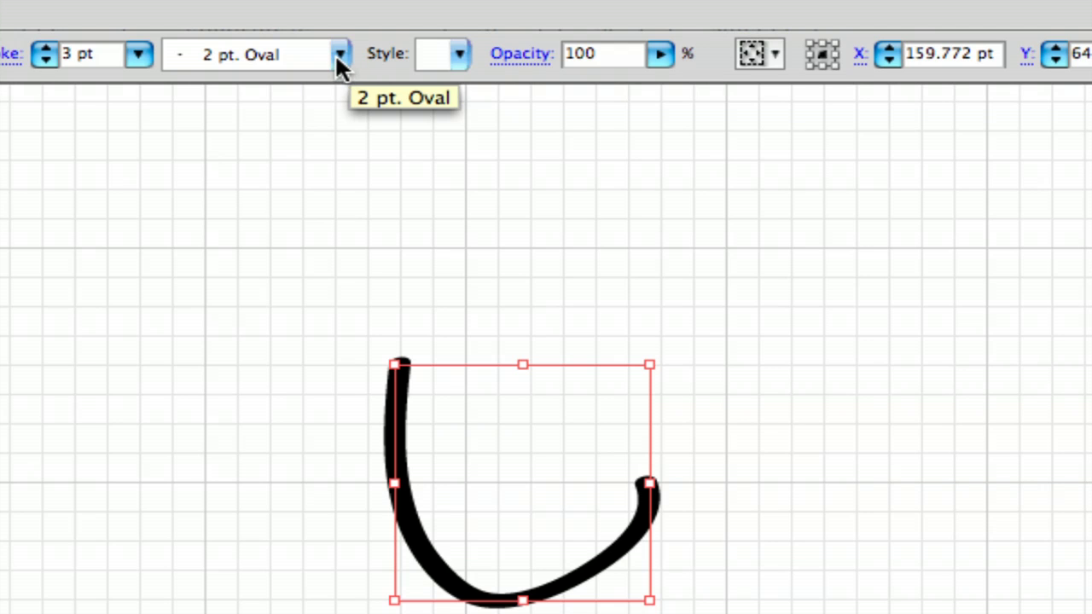
left_click(336, 58)
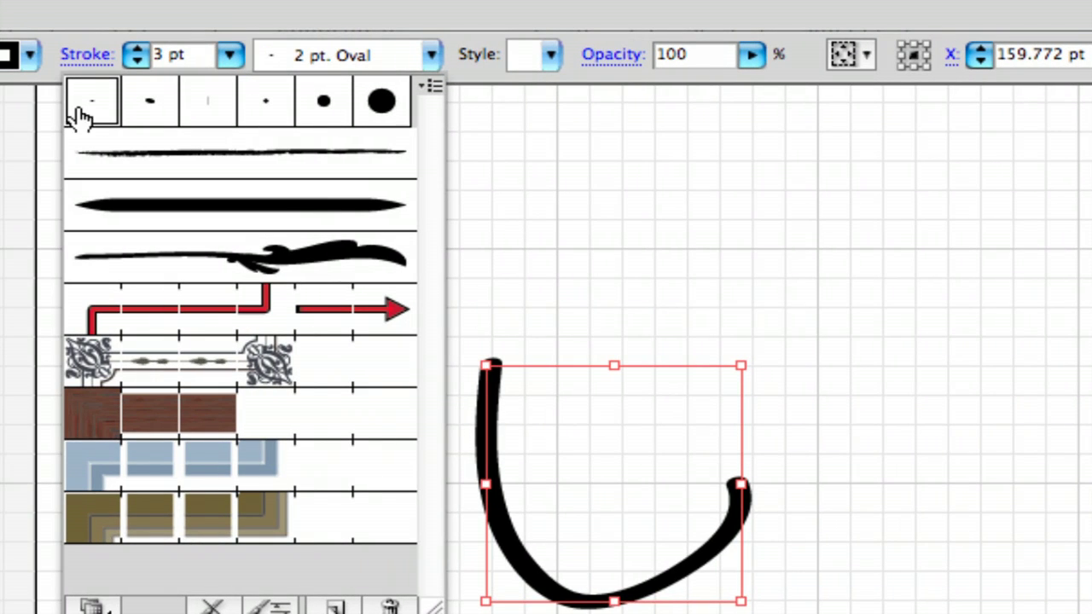
left_click(669, 206)
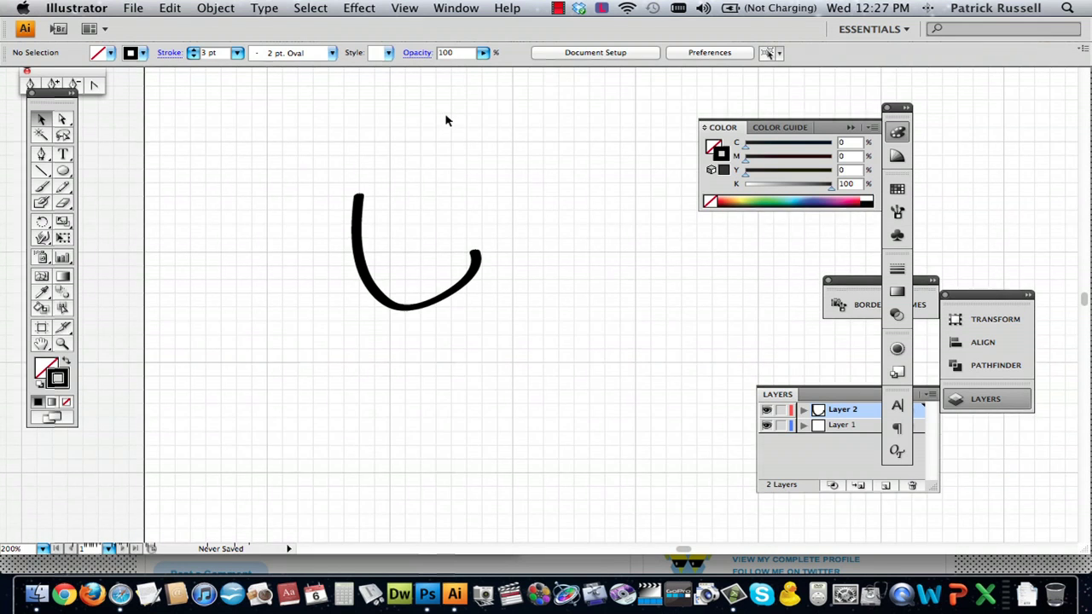
- Scroll right to empty grid, paint a brushed letter A with the Paintbrush, then undo it
scroll(446, 115, "right", 10)
scroll(126, 220, "right", 8)
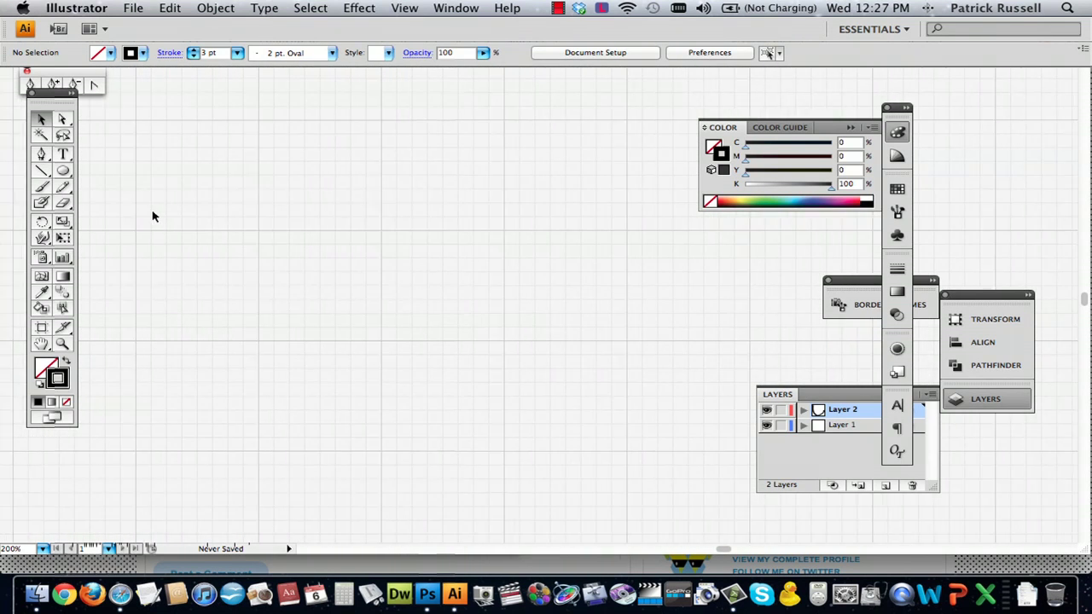
scroll(154, 217, "right", 8)
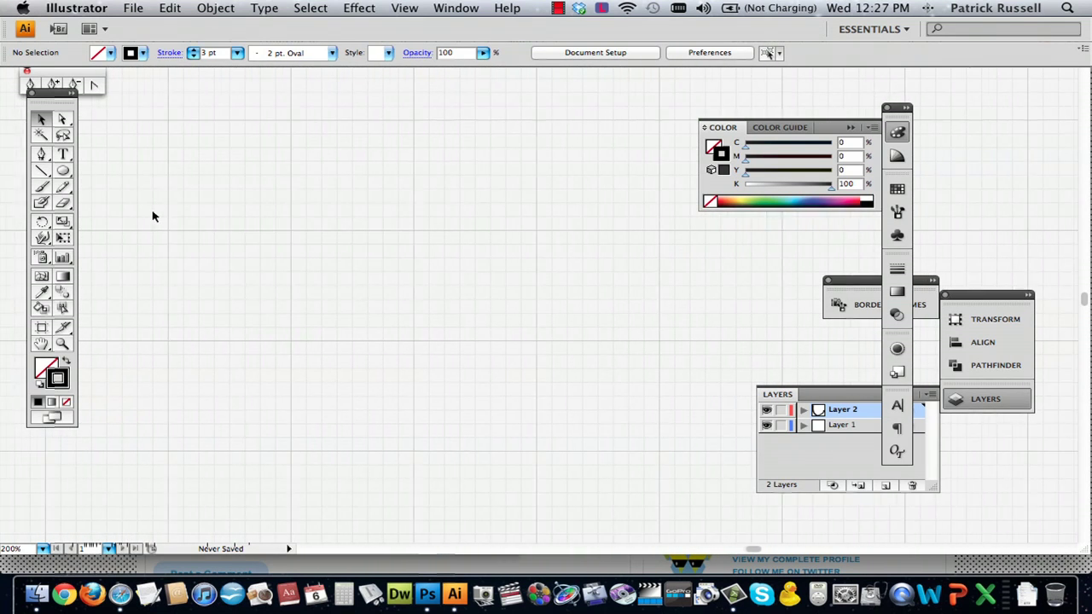
scroll(145, 217, "right", 2)
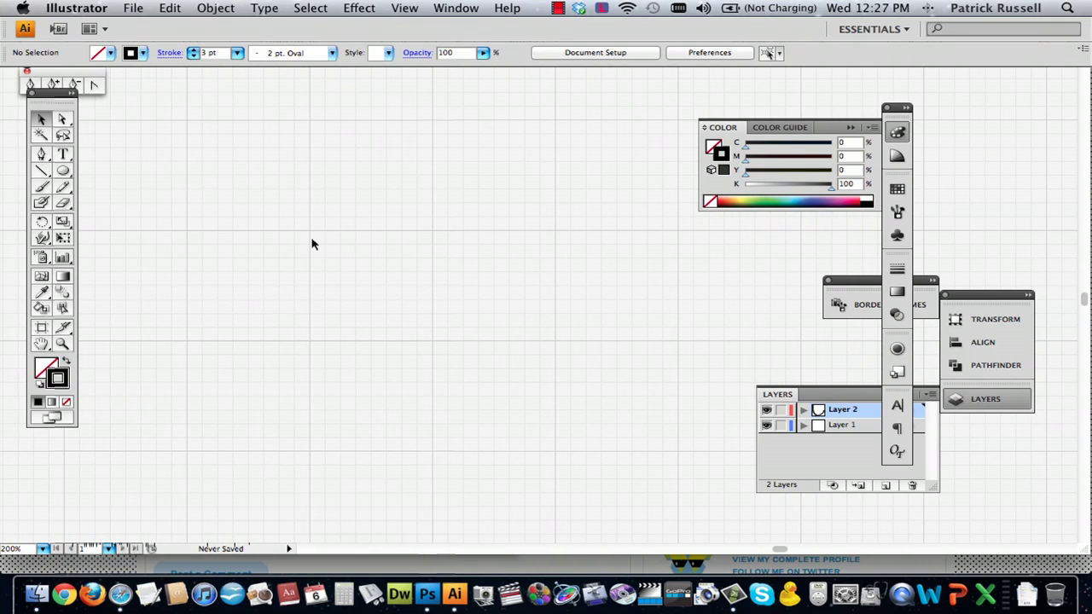
left_click_drag(346, 338, 378, 251)
left_click(42, 187)
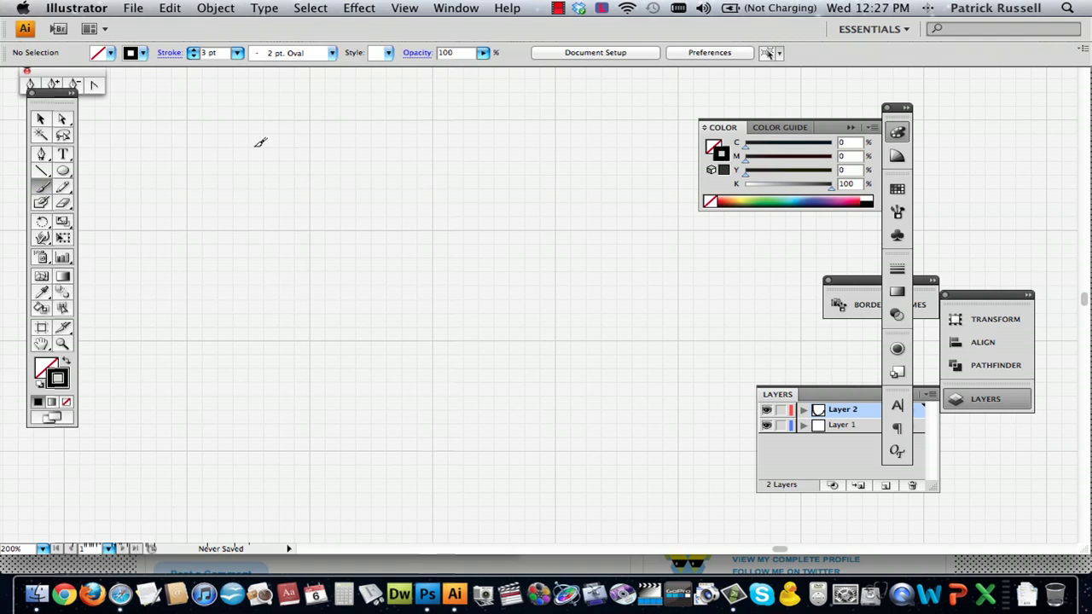
mouse_move(353, 323)
left_mouse_down()
mouse_move(380, 241)
mouse_move(408, 339)
left_mouse_up()
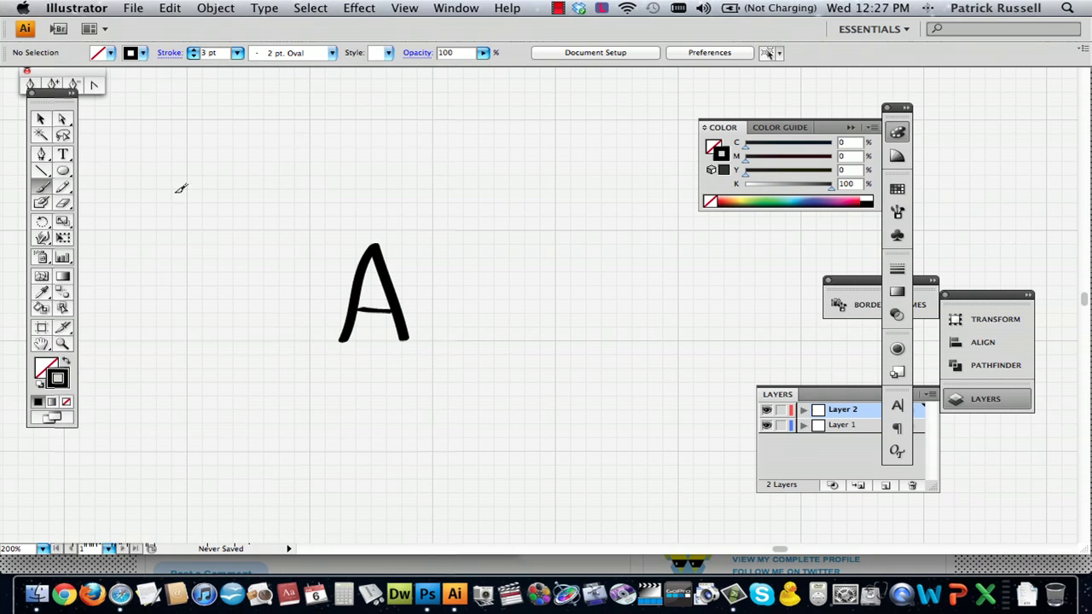
left_click(47, 121)
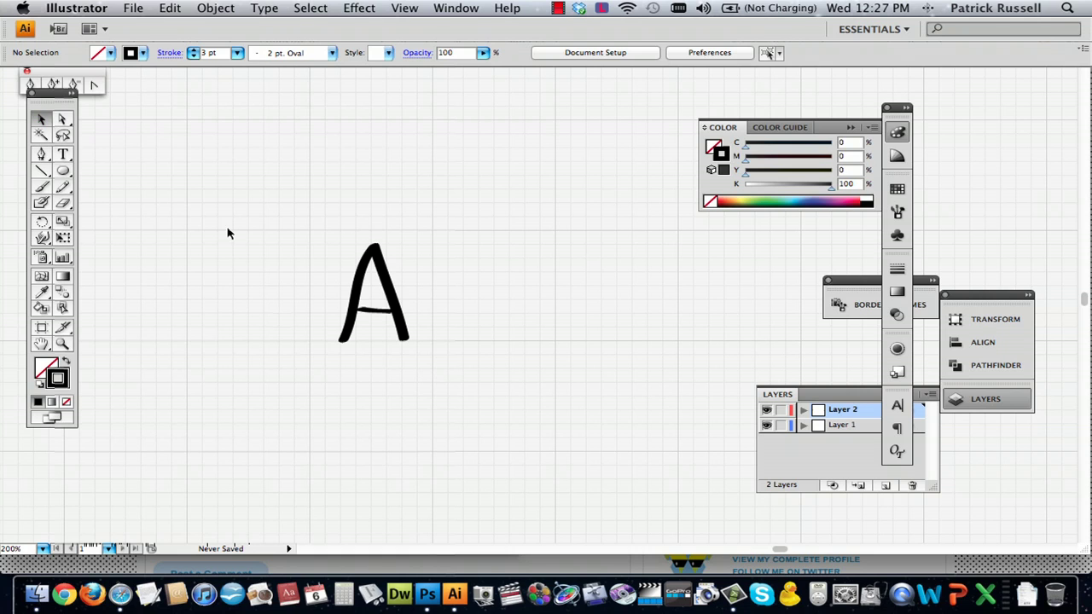
key("super+z")
key("super+z")
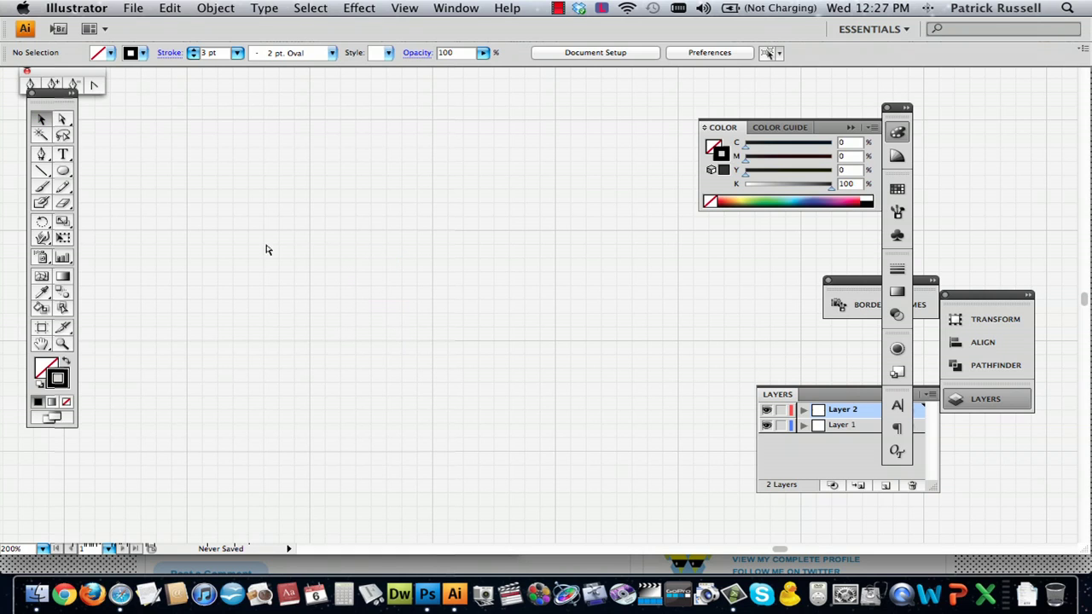